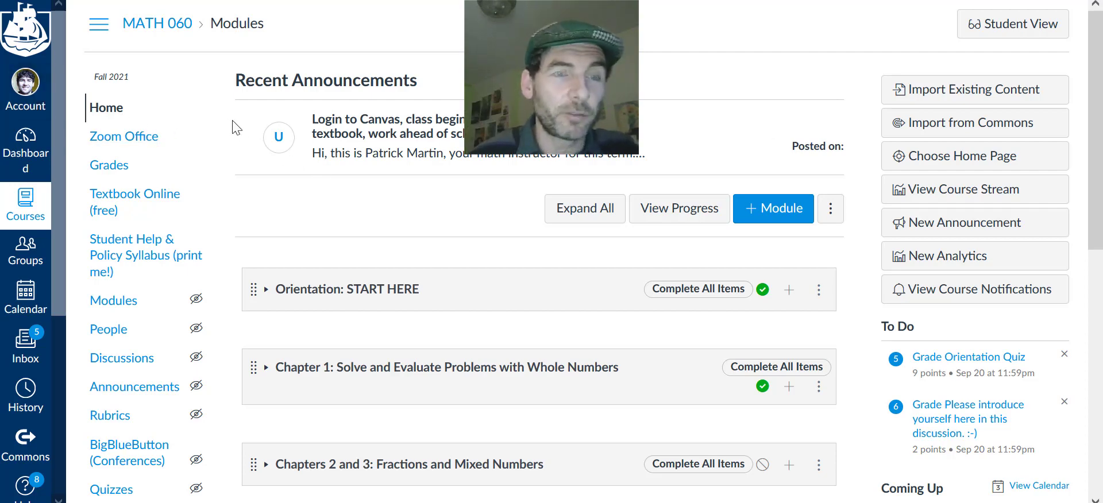
Open the account's profile settings page and begin adding another contact email address
click(21, 86)
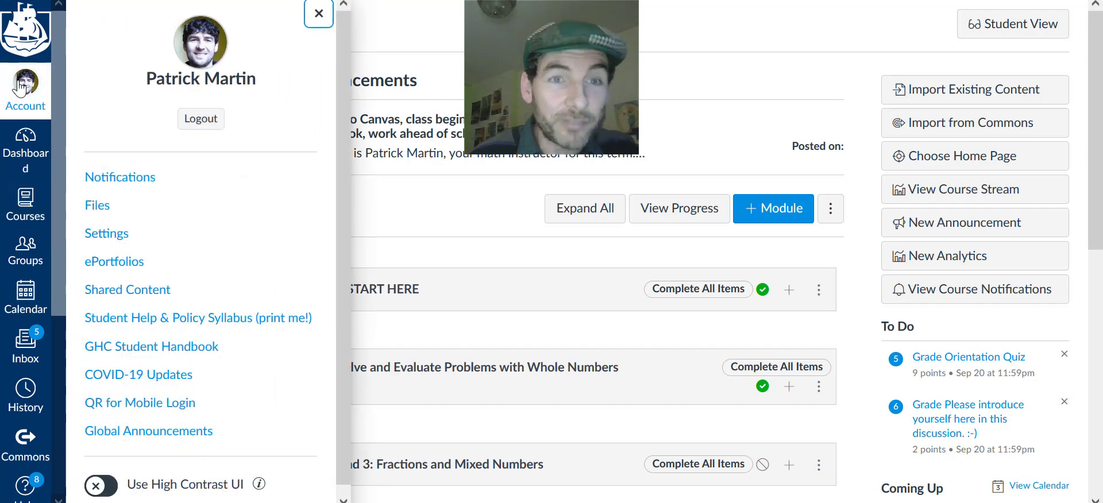
click(109, 237)
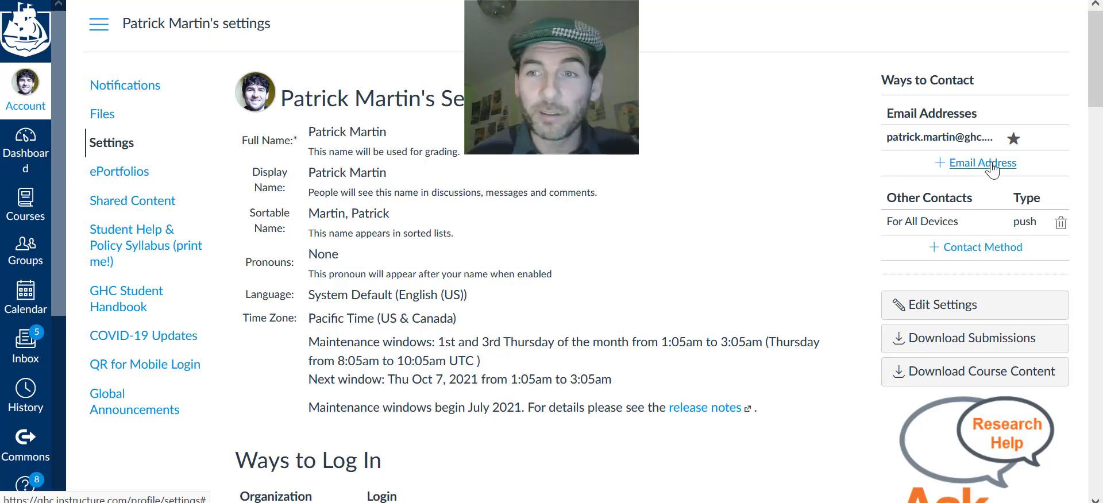
click(977, 165)
click(554, 250)
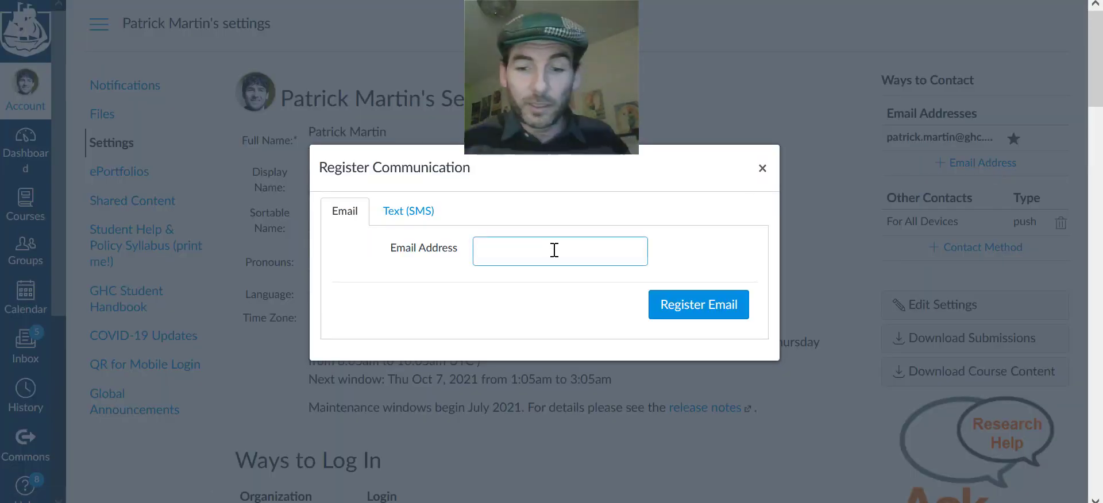
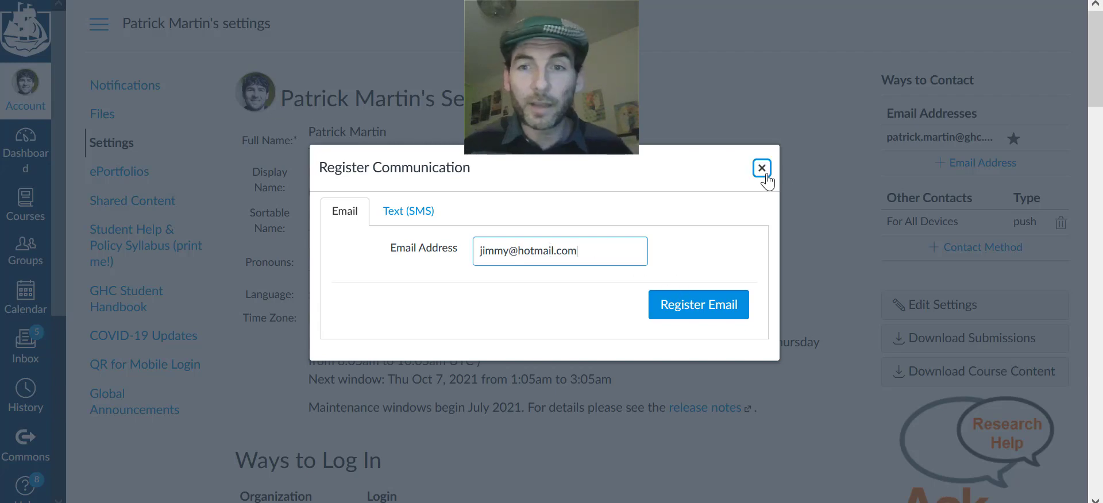
click(762, 169)
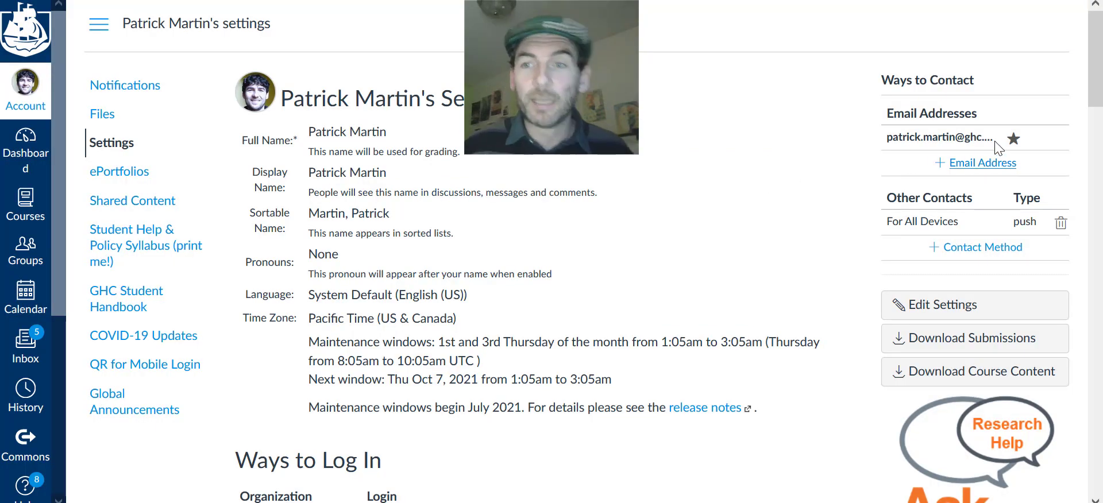
click(983, 248)
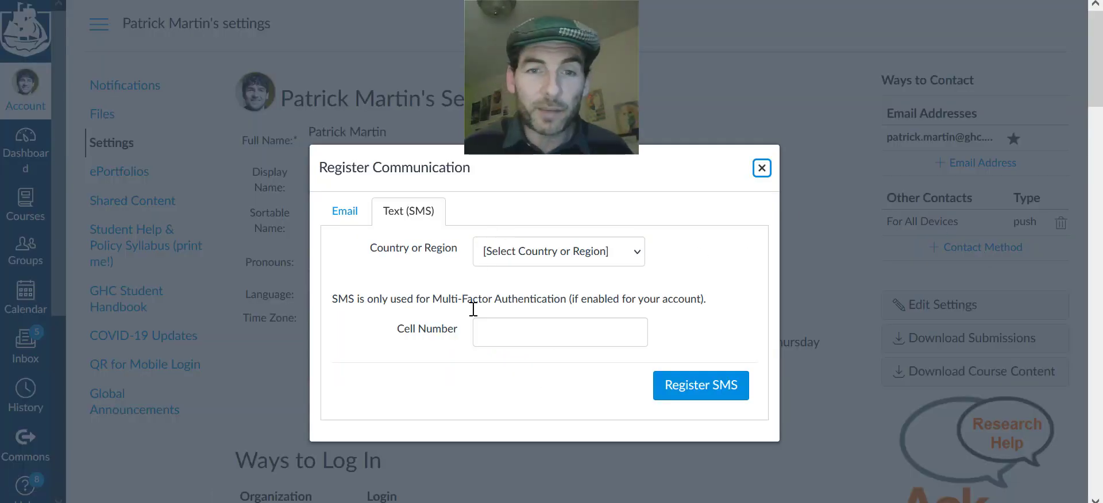
click(505, 341)
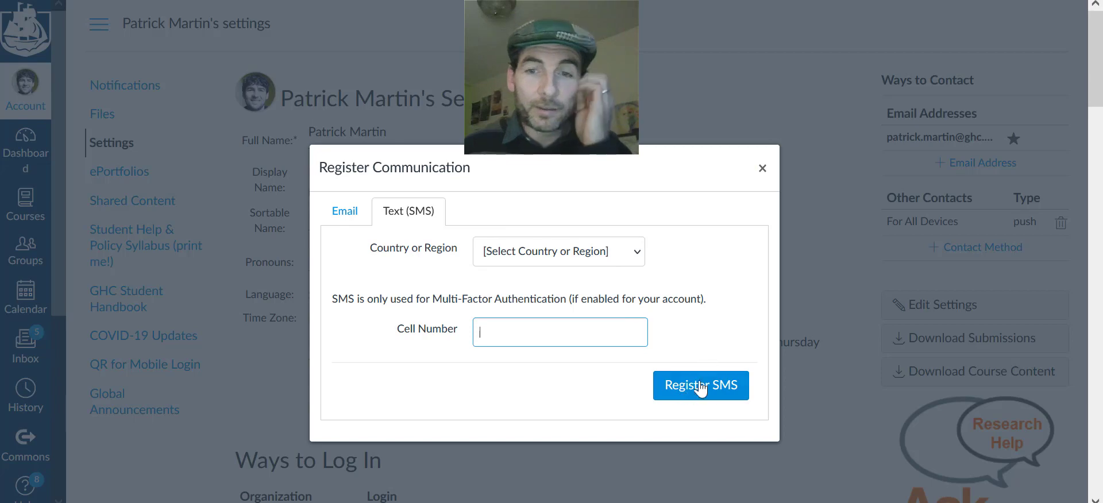
click(762, 172)
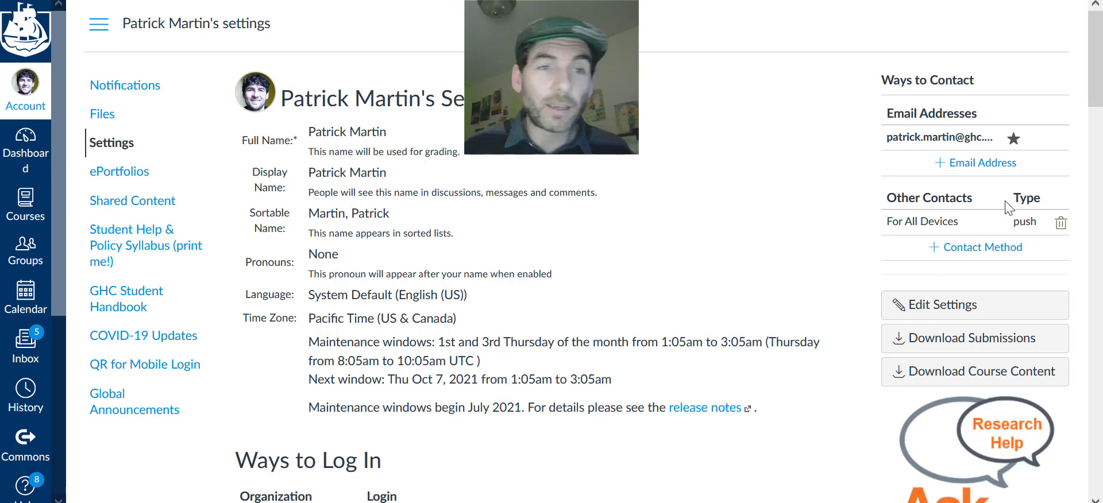
Open Account Notification Settings and browse the categories, pointing out the Submission Comment row
click(138, 96)
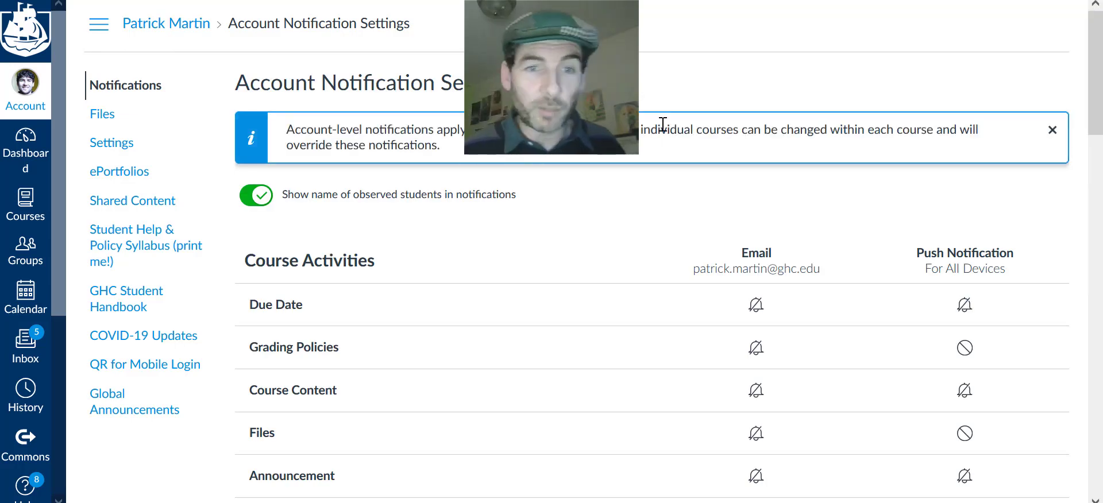
scroll(769, 203, down, 8)
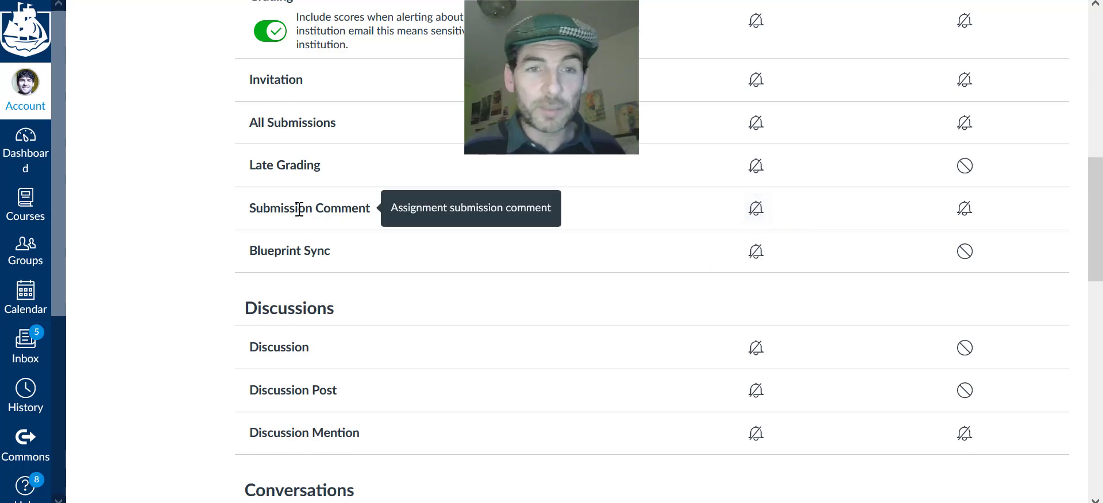
triple_click(269, 208)
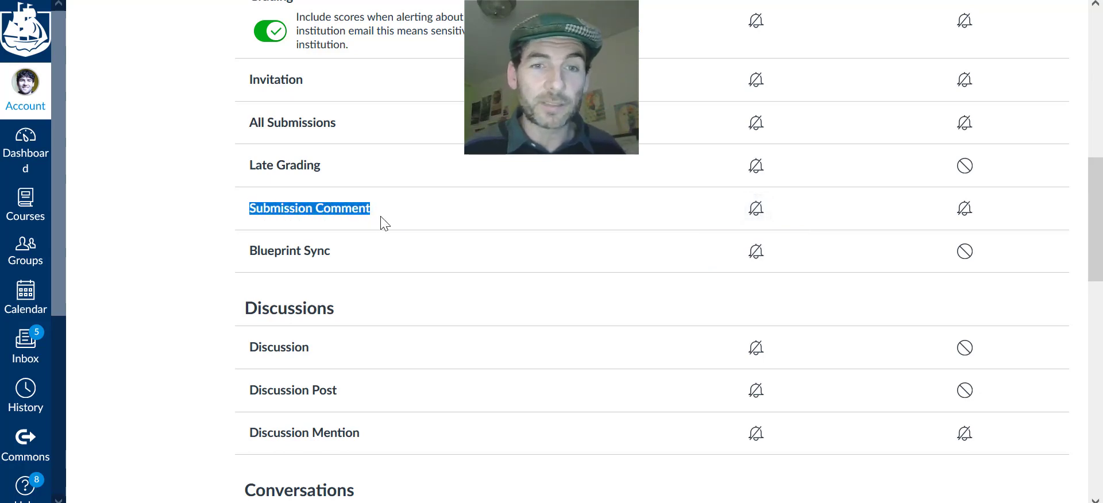
click(419, 224)
scroll(635, 241, down, 1)
scroll(634, 240, down, 3)
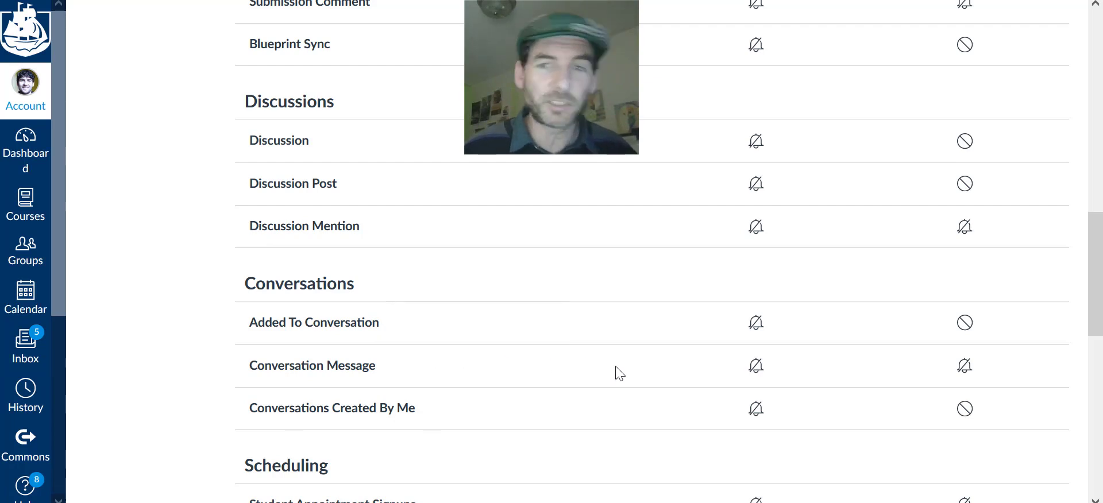
scroll(616, 372, up, 6)
scroll(615, 370, up, 3)
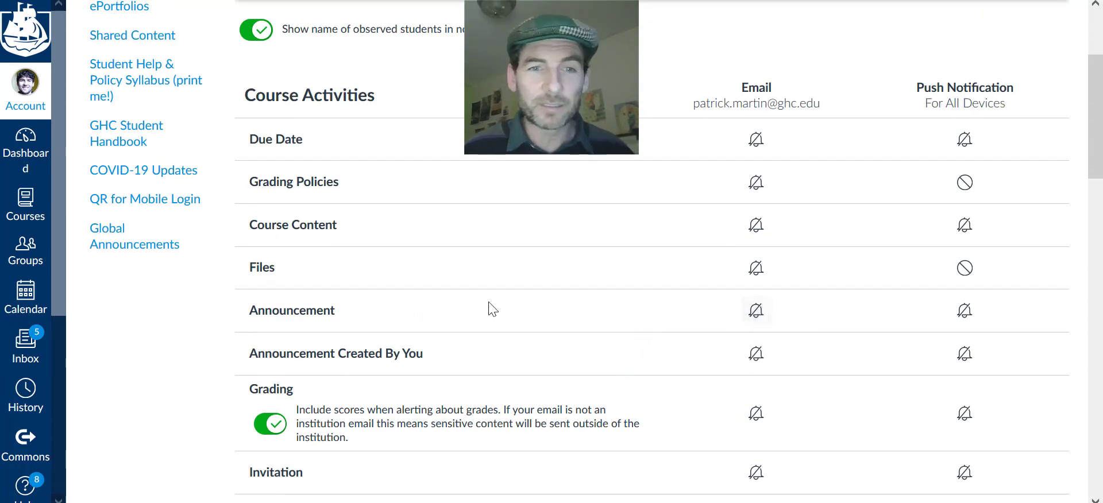
mouse_move(250, 315)
scroll(724, 261, down, 5)
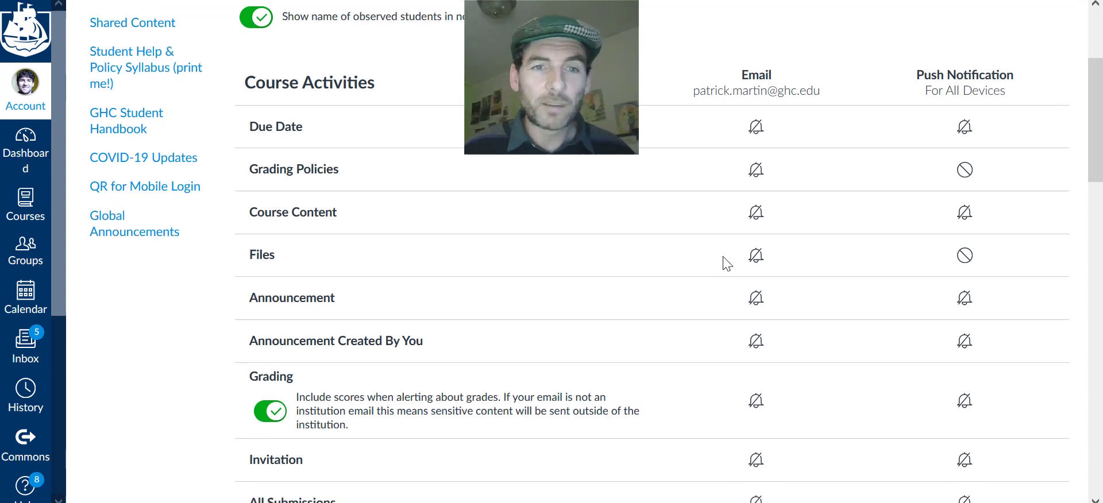
scroll(680, 212, up, 1)
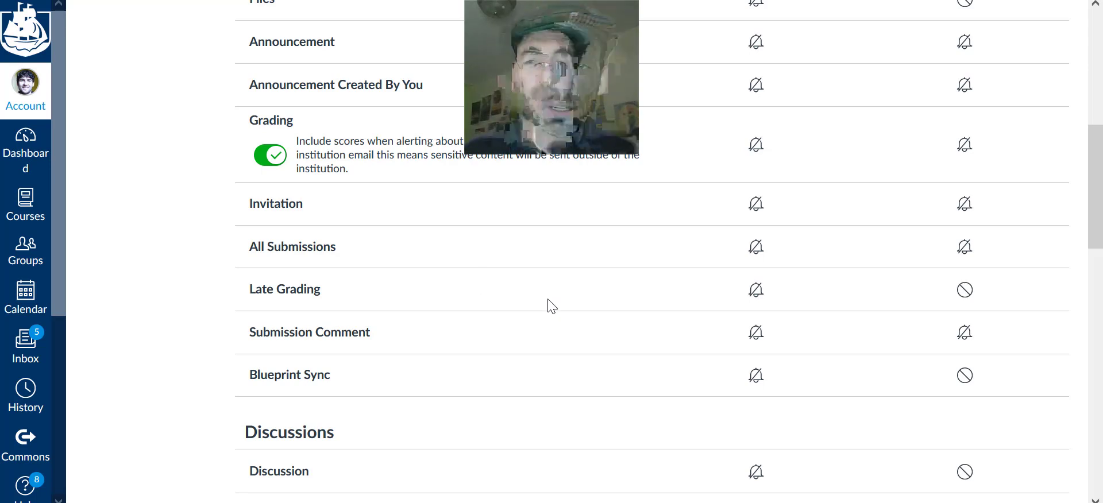
scroll(549, 306, up, 4)
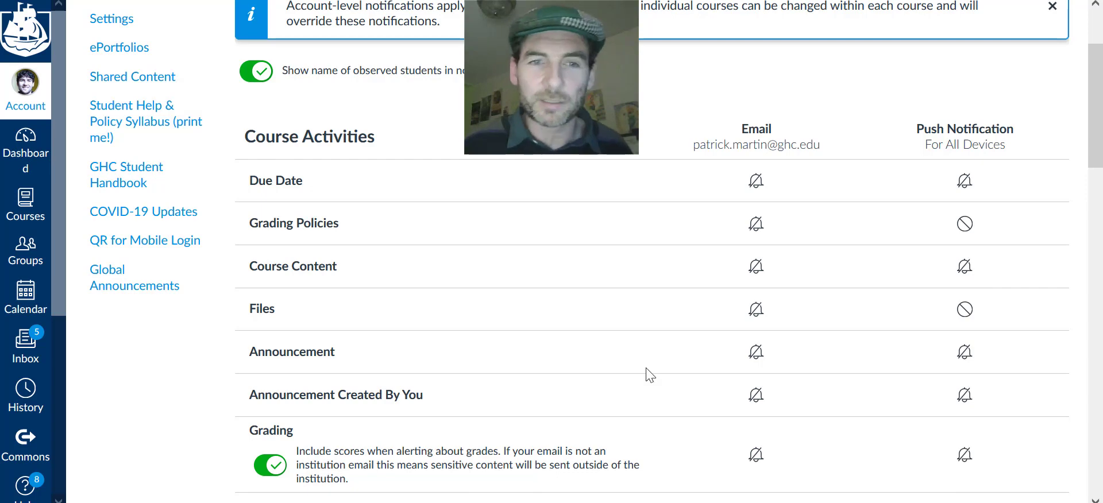
scroll(811, 367, down, 4)
scroll(807, 326, up, 5)
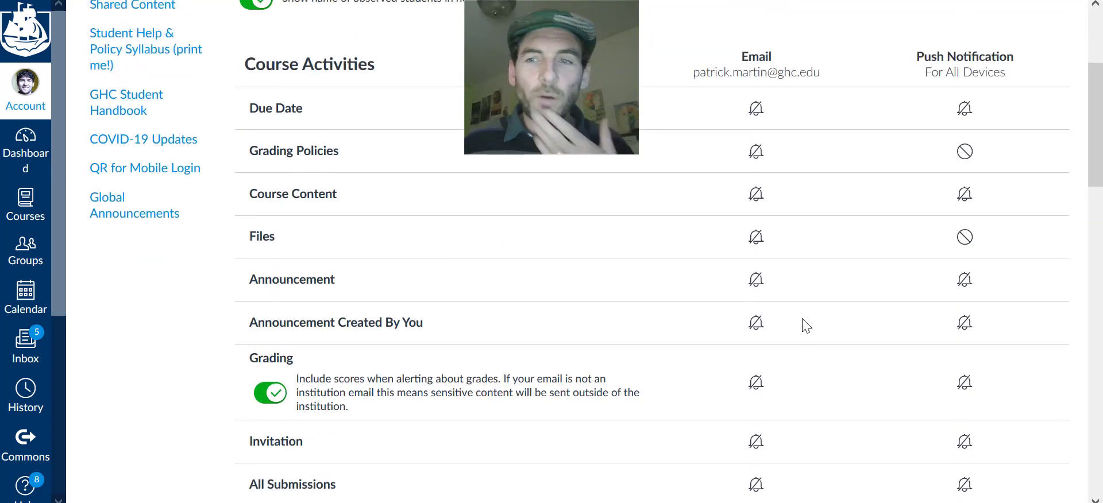
scroll(807, 325, down, 2)
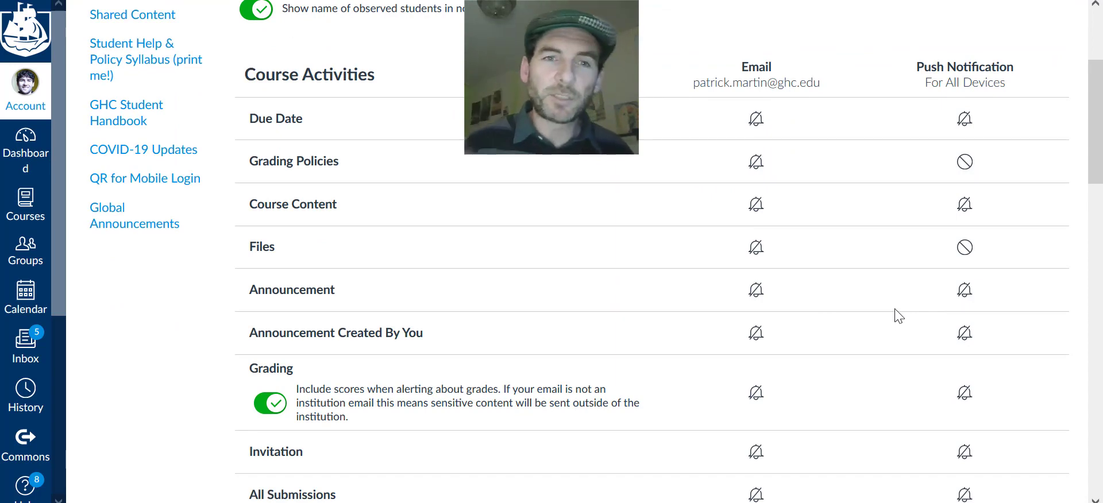
scroll(530, 295, down, 3)
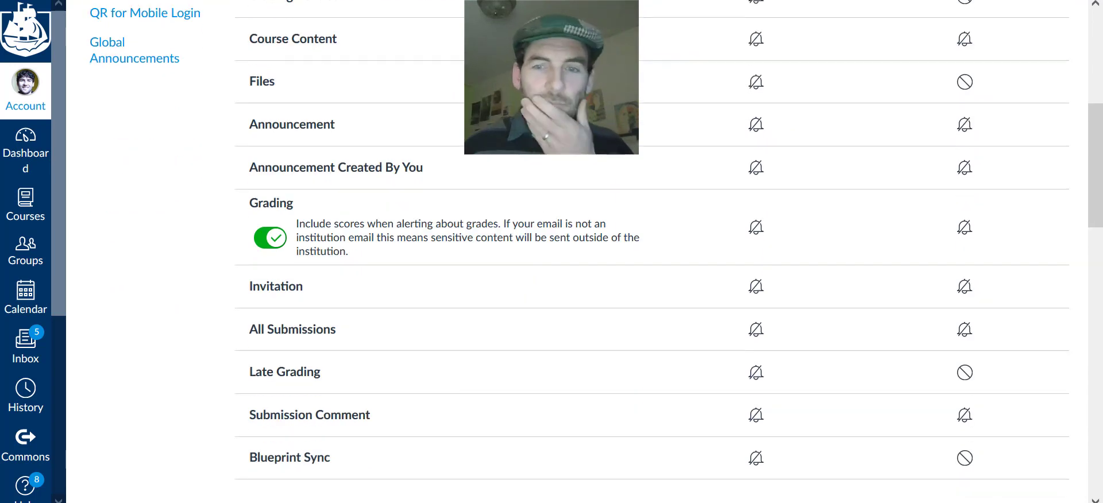
scroll(559, 245, down, 11)
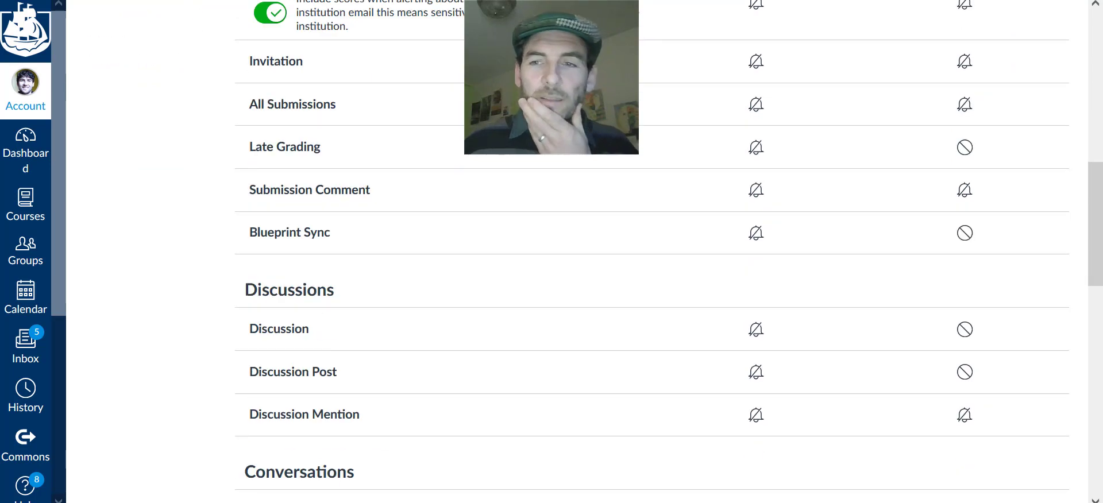
scroll(795, 371, down, 6)
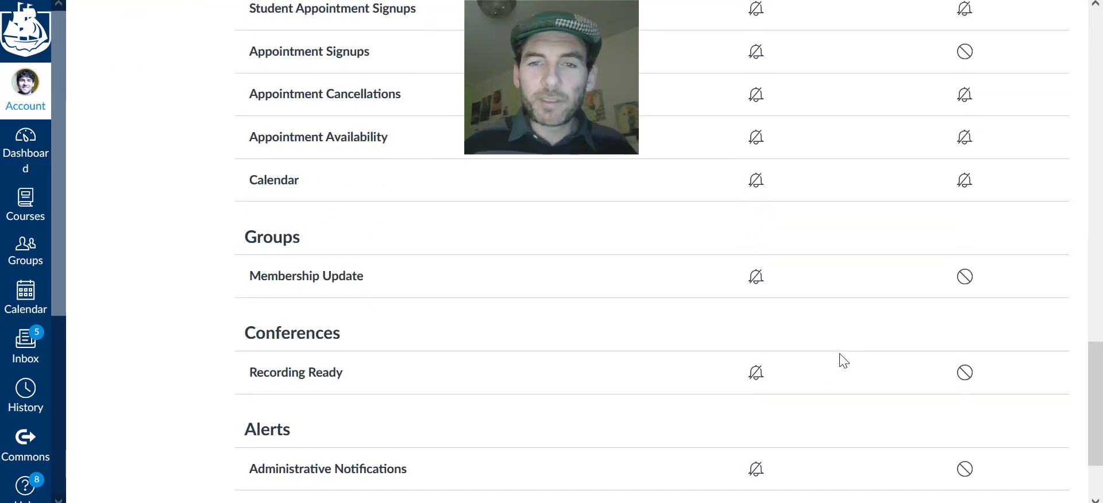
scroll(839, 360, up, 15)
scroll(833, 370, up, 8)
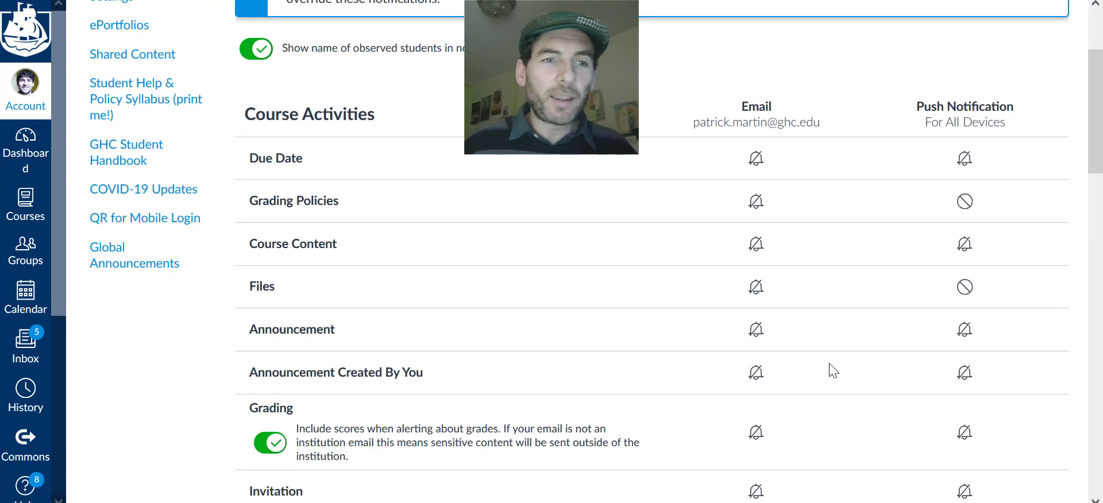
scroll(684, 366, up, 1)
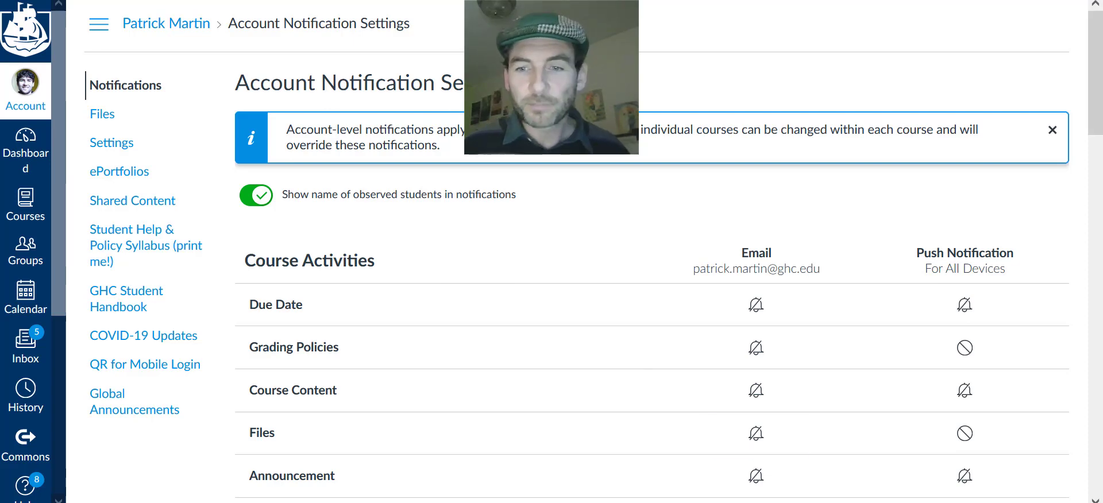
Leave notification settings via the Inbox and scroll the September 2021 calendar month view
click(802, 502)
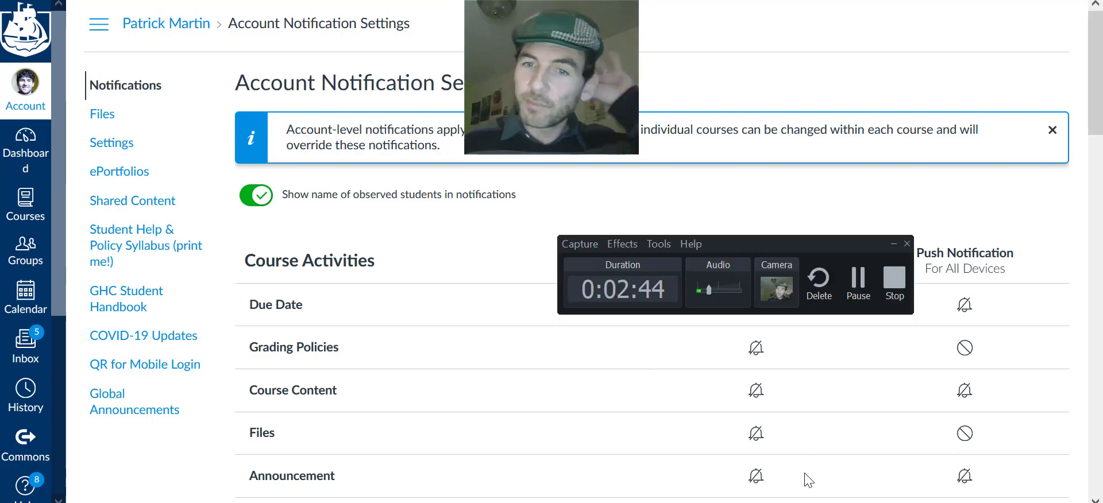
click(892, 244)
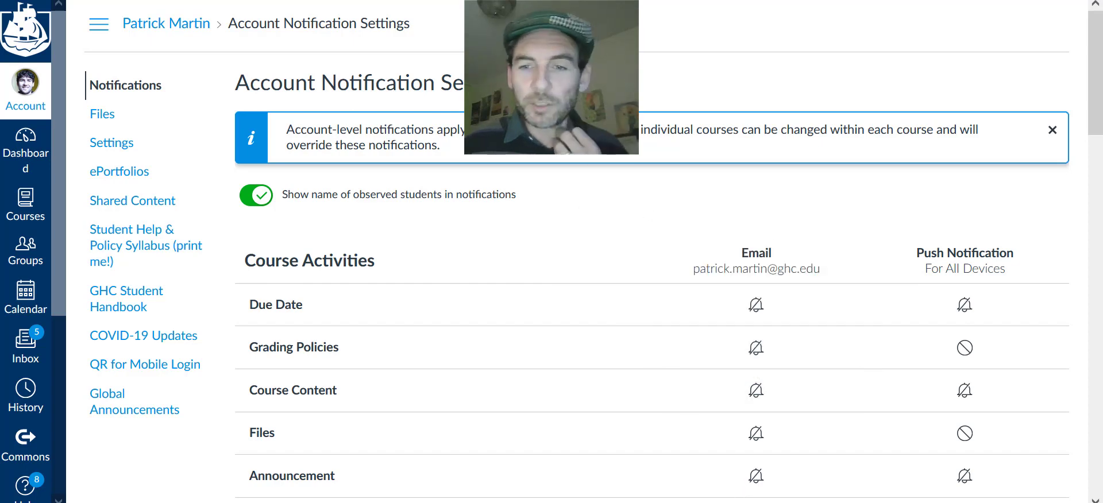
click(801, 502)
drag(904, 258, 1012, 405)
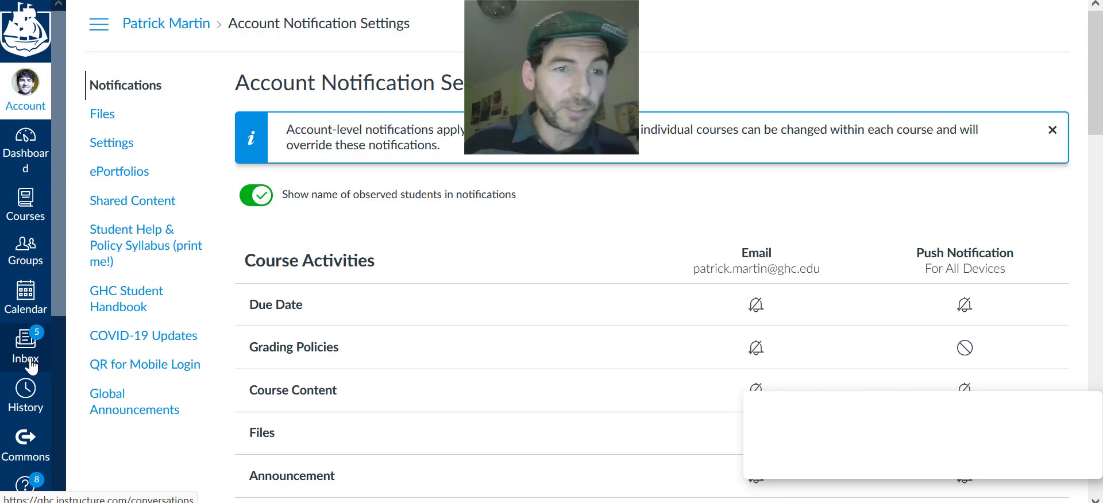
click(30, 363)
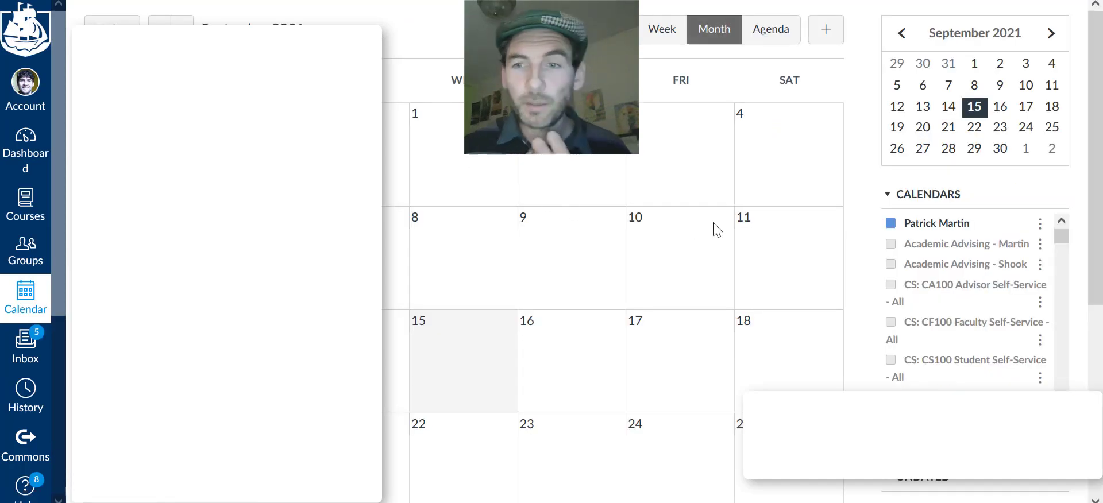
scroll(769, 309, down, 1)
scroll(768, 308, down, 1)
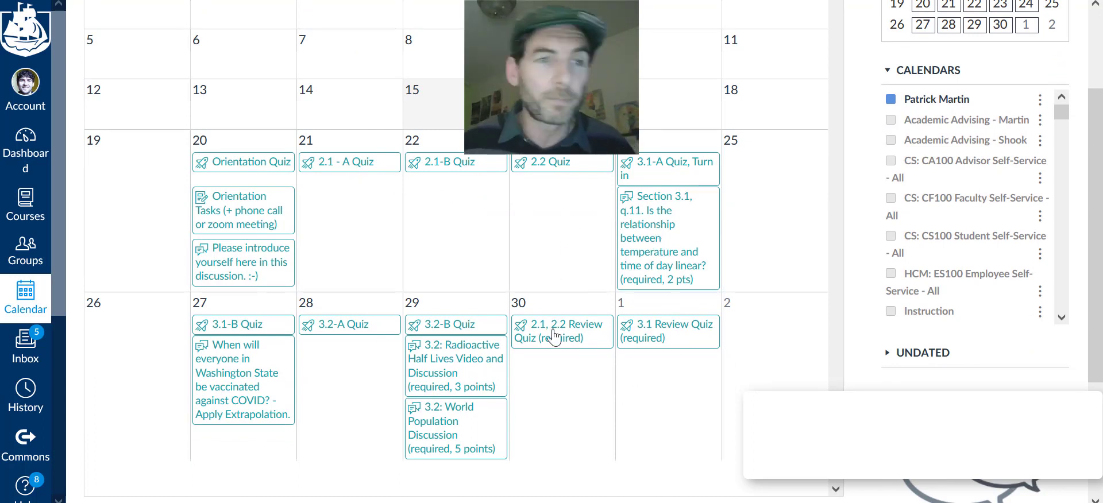
Open the MATH 060 F21 0890 - Fund of Arithmetic course from the Courses tray
click(32, 207)
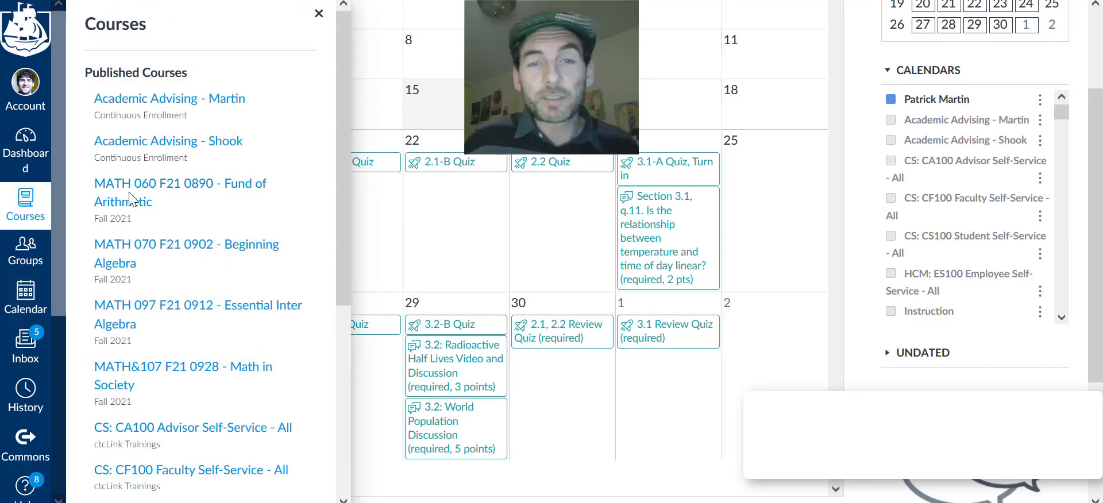
click(132, 191)
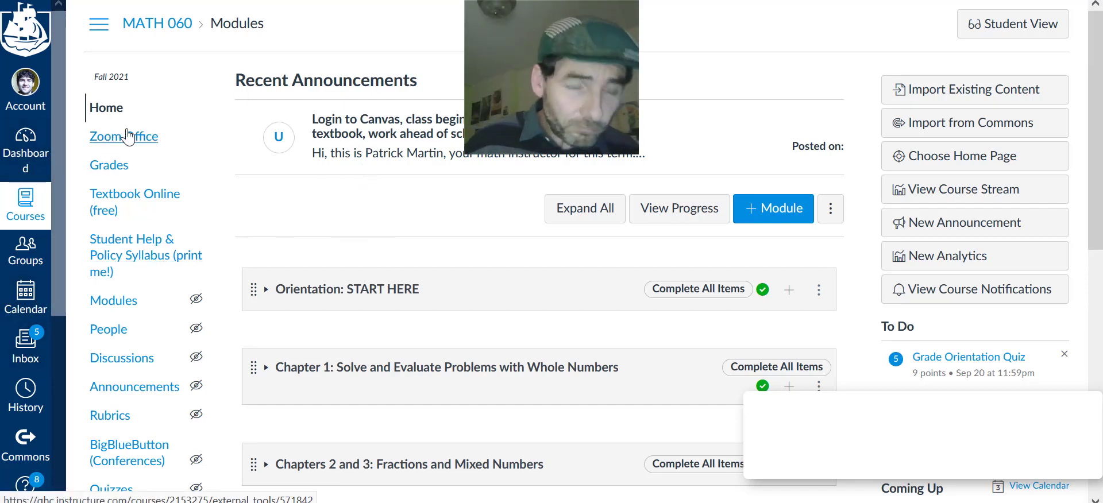
Return to Account > Notifications and scroll to the Submission Comment row
click(29, 109)
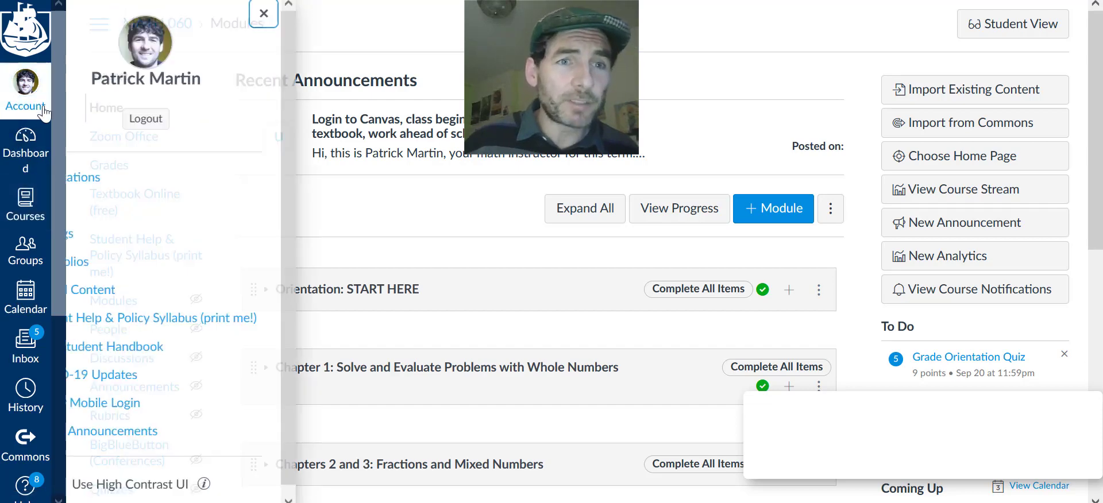
click(118, 178)
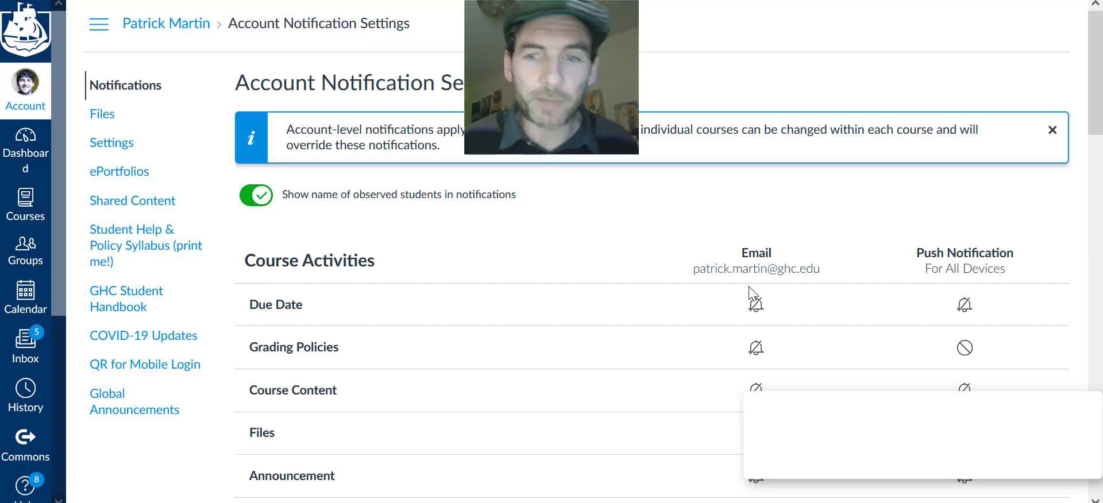
scroll(746, 274, down, 18)
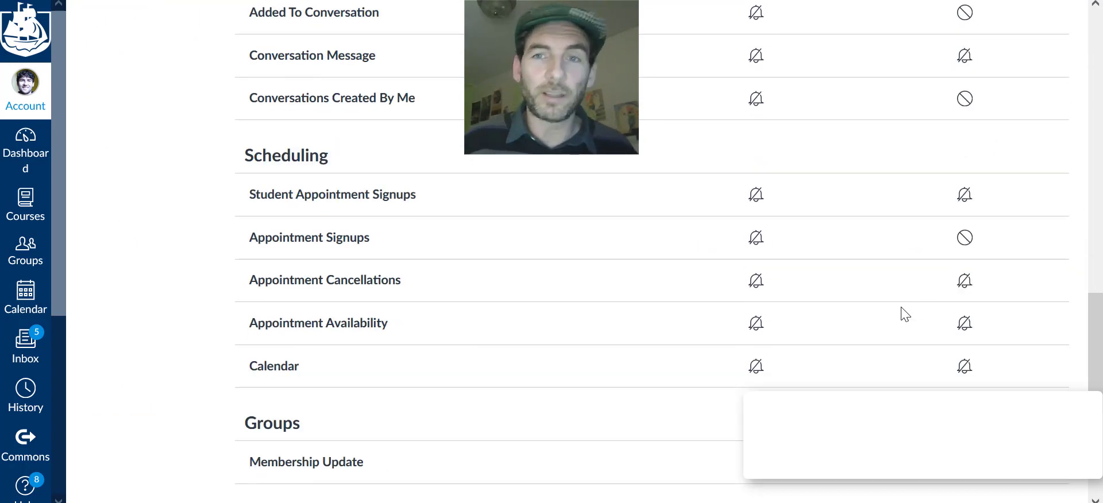
scroll(904, 313, up, 6)
scroll(847, 283, up, 2)
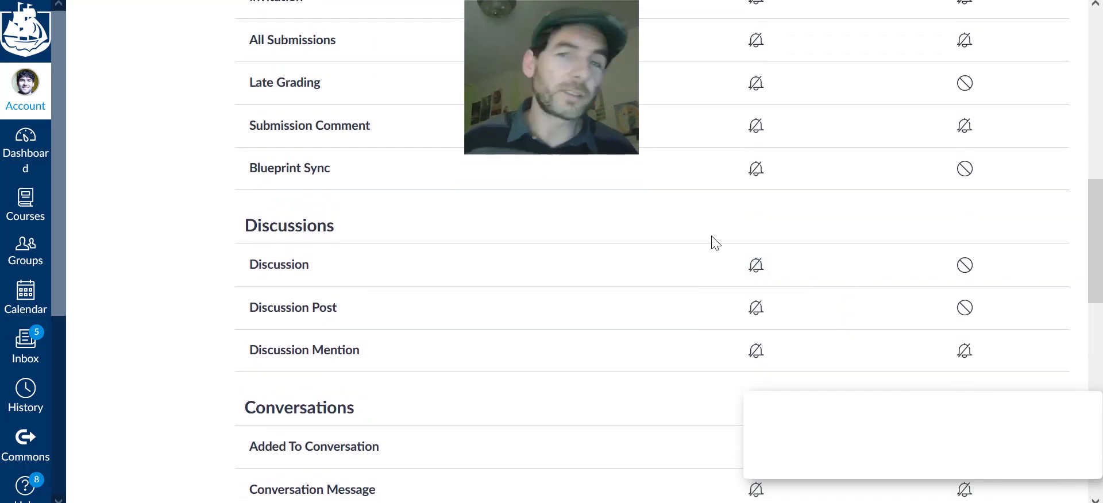
Set Submission Comment email and push notifications both to Notify immediately
click(762, 136)
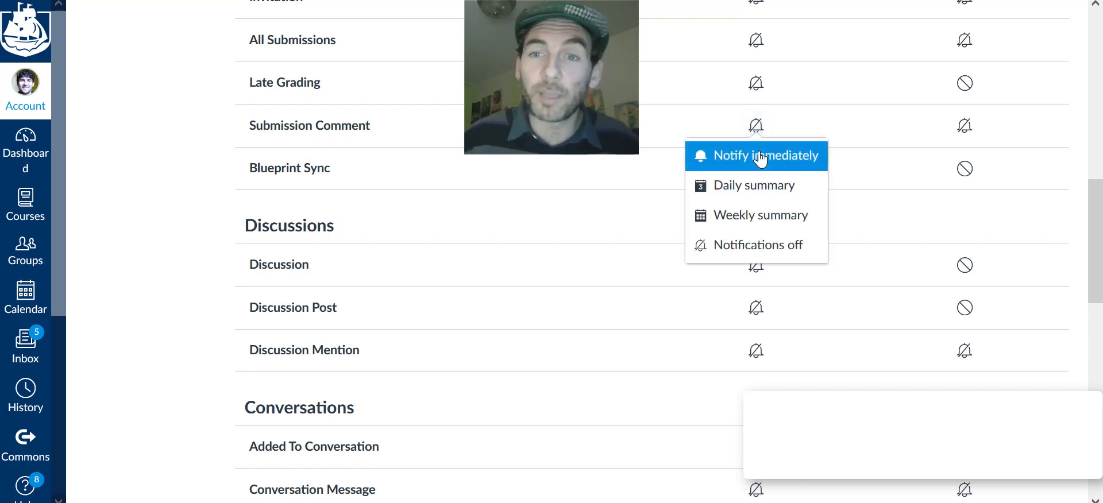
click(760, 153)
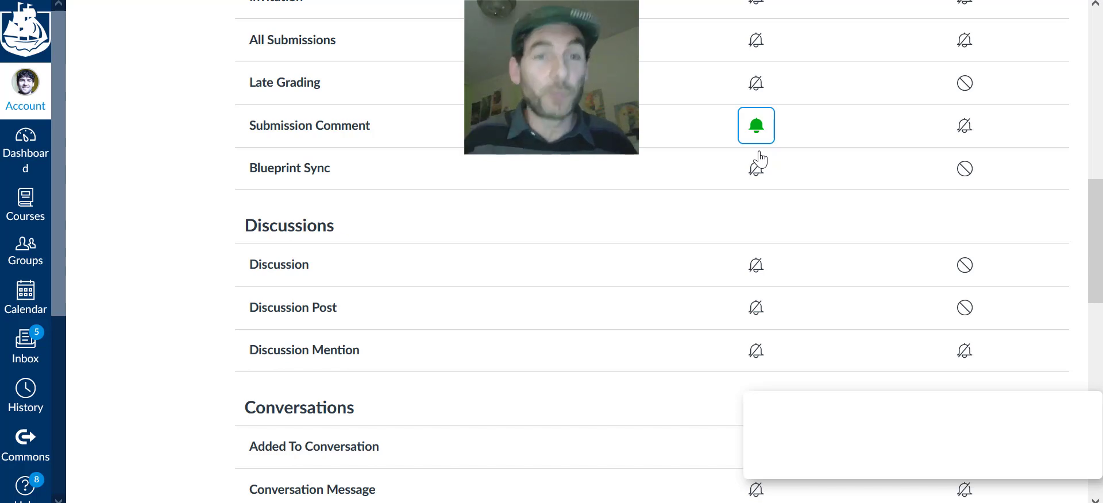
click(965, 126)
click(968, 153)
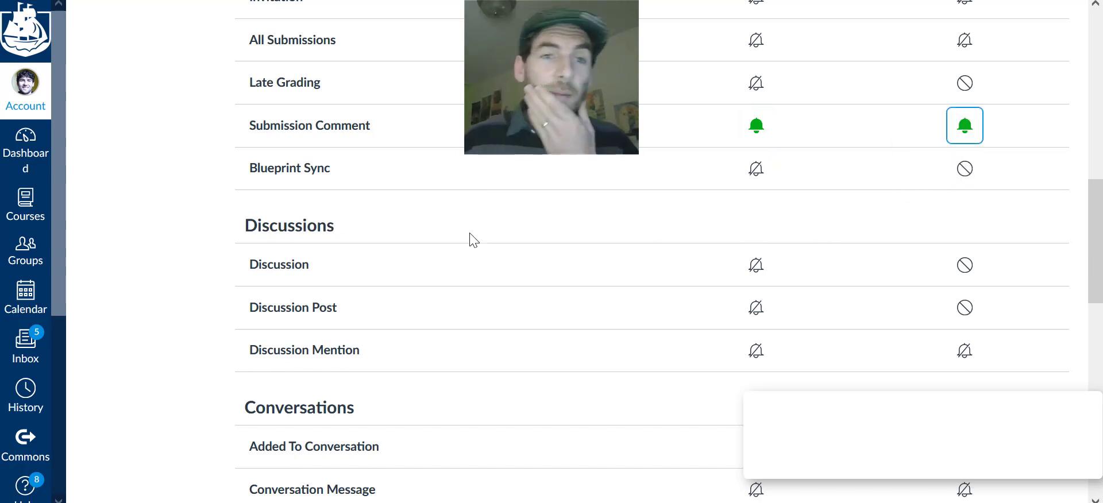
scroll(467, 242, up, 2)
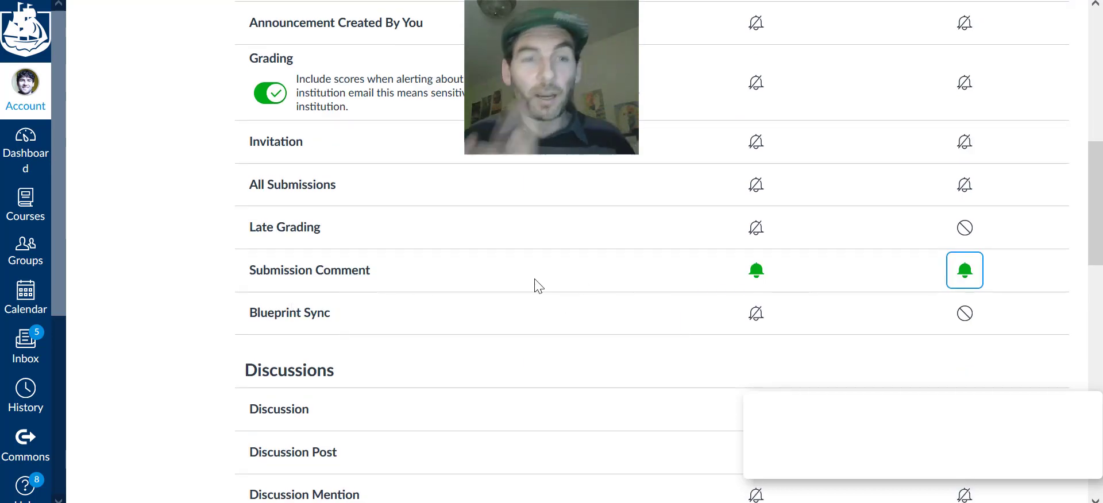
scroll(443, 279, up, 5)
scroll(446, 286, up, 3)
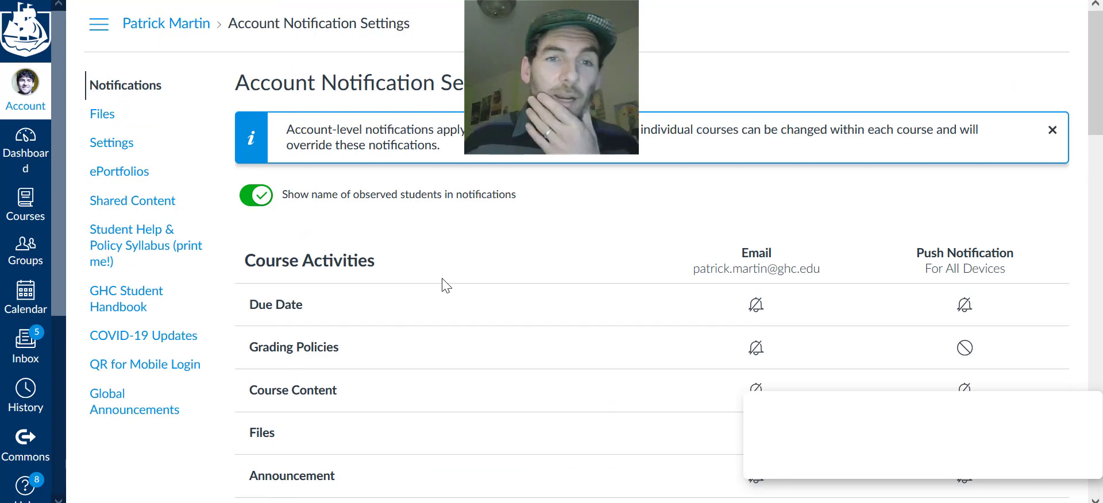
scroll(443, 285, down, 4)
scroll(765, 327, down, 3)
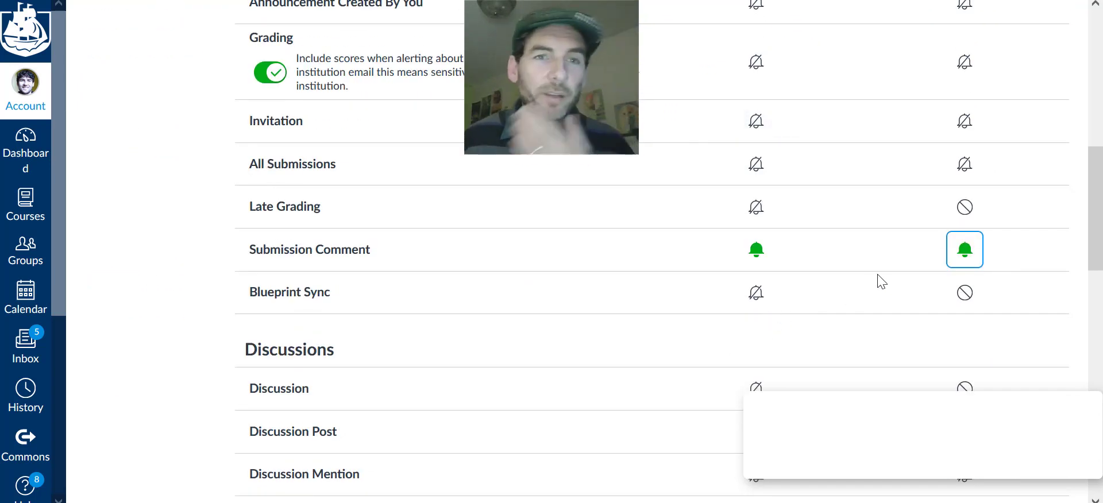
scroll(854, 294, down, 4)
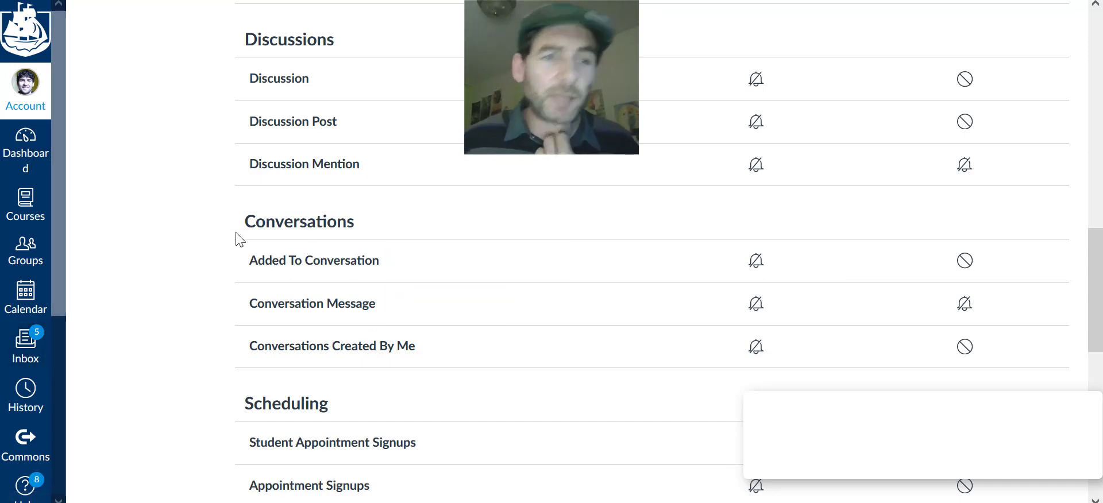
Set Added To Conversation emails to Notify immediately
double_click(302, 231)
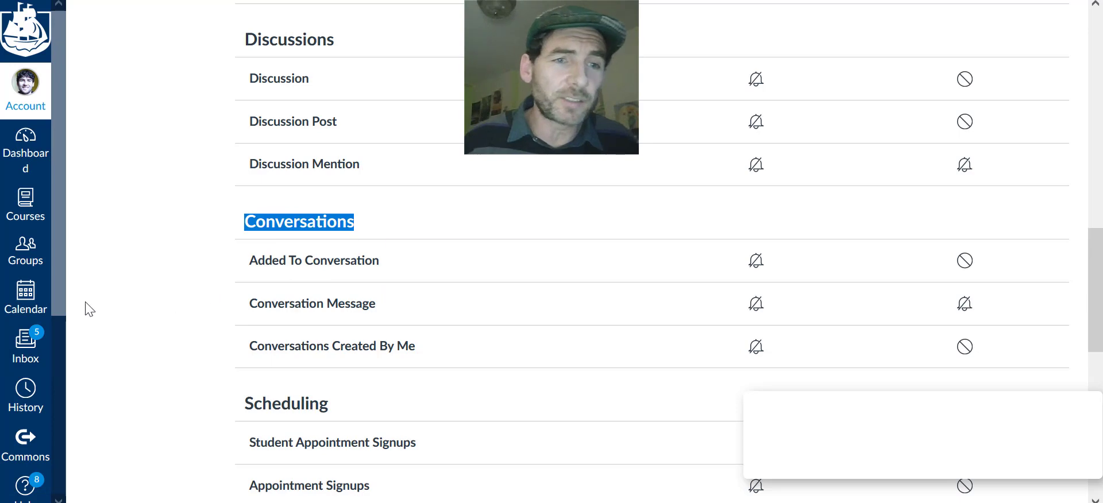
scroll(354, 270, down, 1)
scroll(360, 276, up, 3)
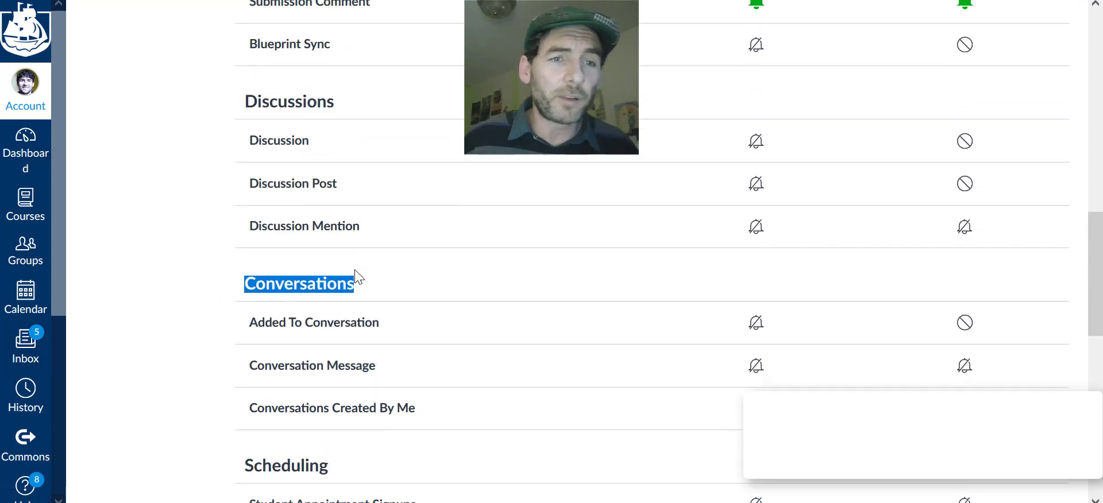
scroll(843, 380, down, 1)
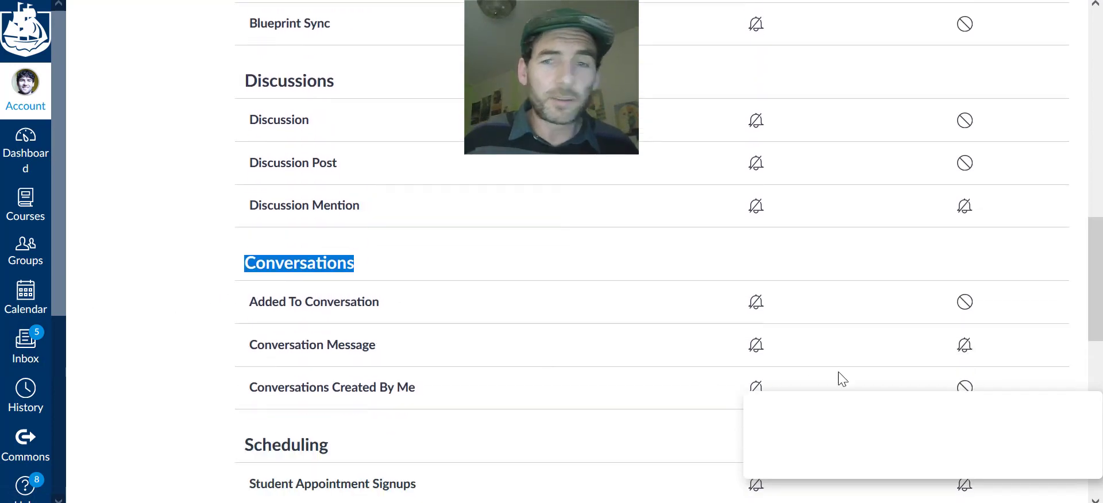
click(756, 303)
click(754, 339)
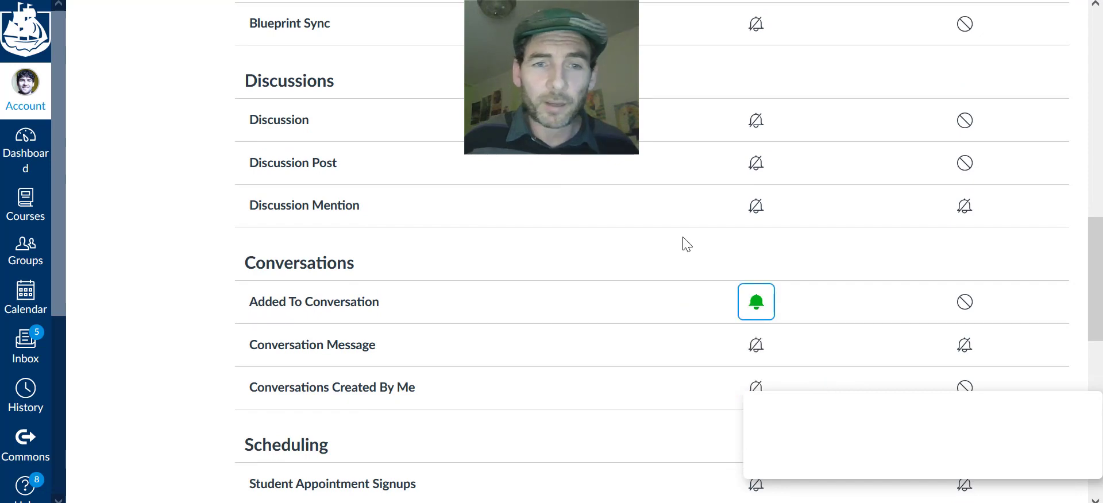
Set Conversation Message email and push notifications to Notify immediately
scroll(362, 212, down, 2)
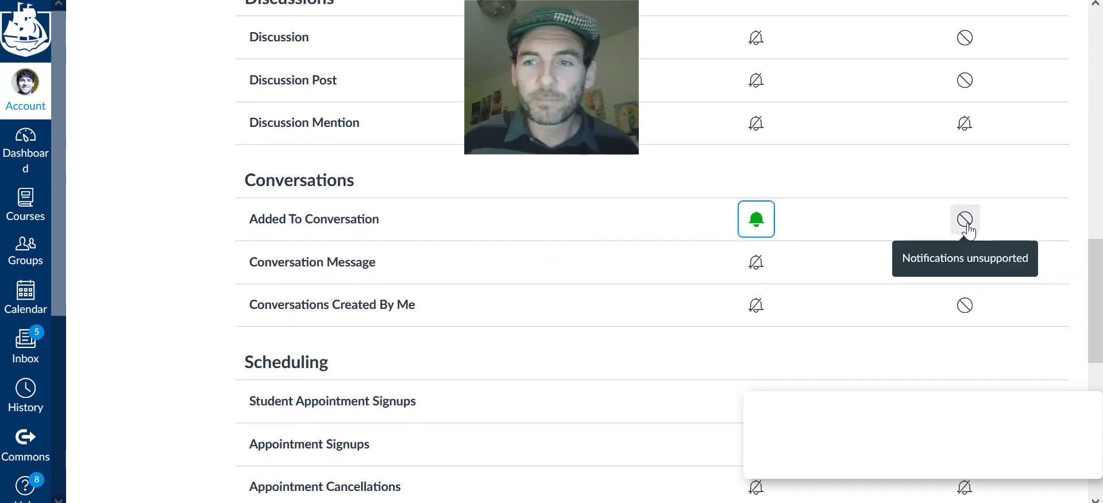
click(754, 264)
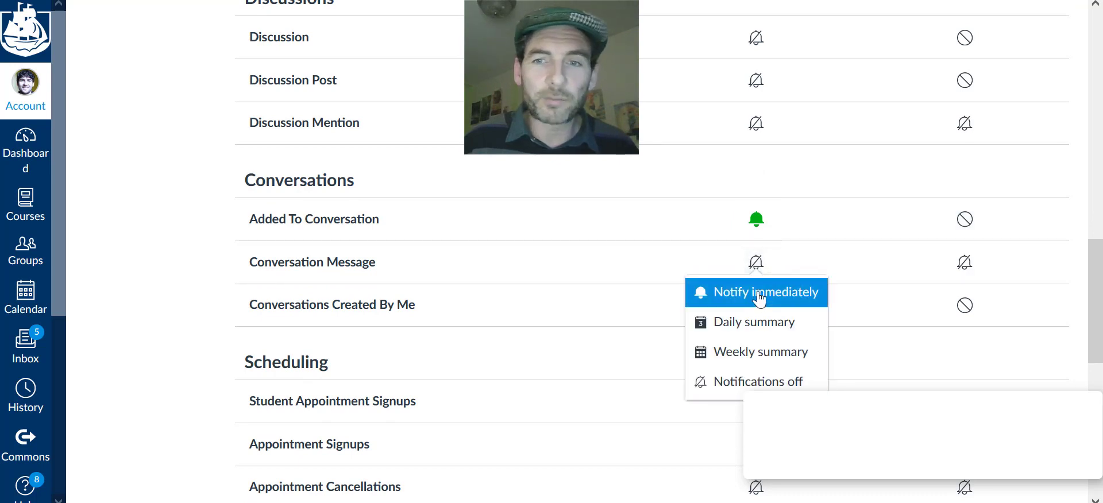
click(758, 293)
click(964, 270)
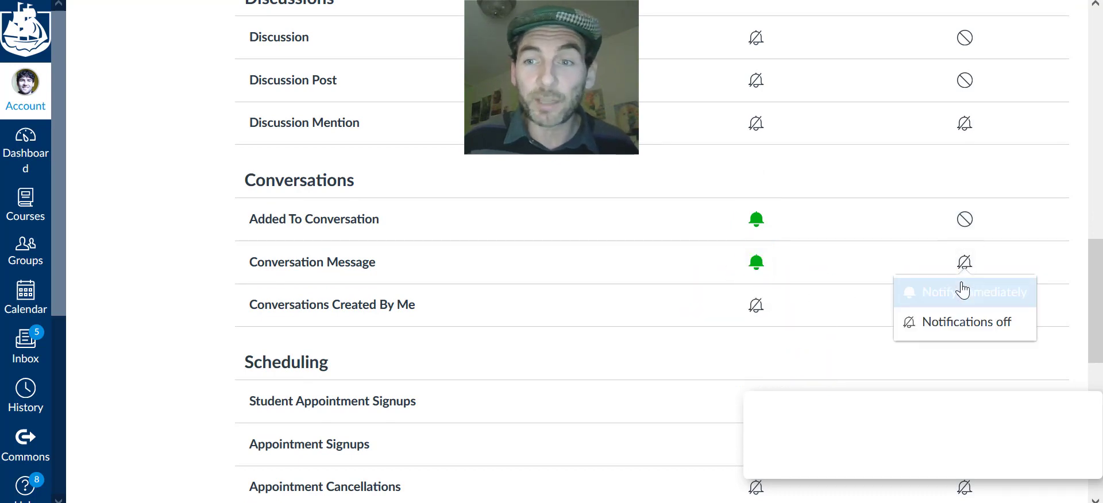
click(960, 286)
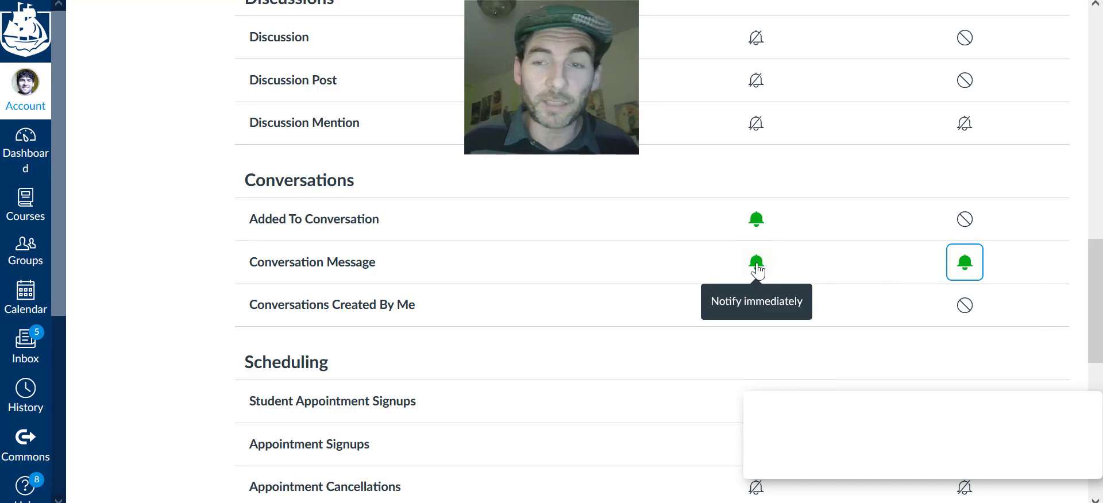
Set Conversations Created By Me emails to Notify immediately
scroll(742, 265, up, 15)
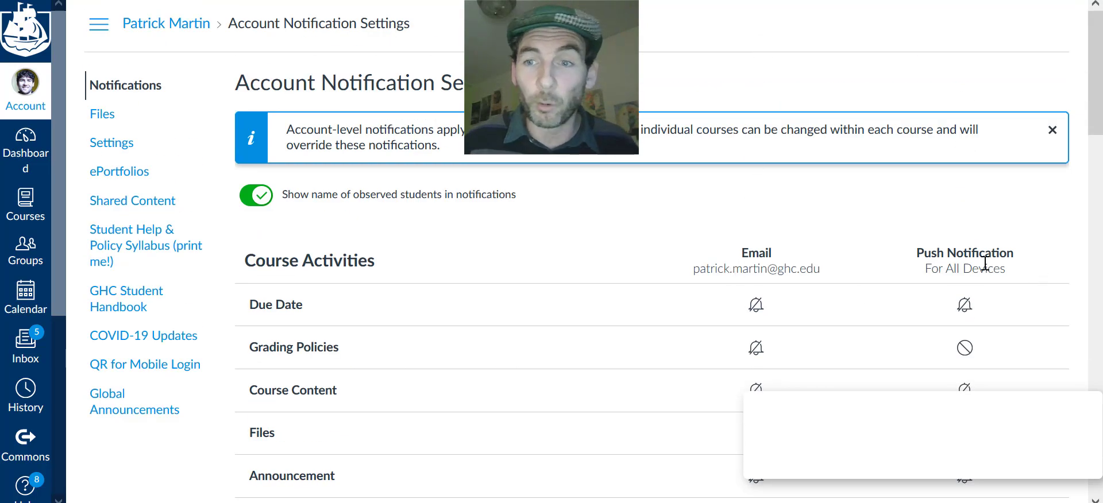
scroll(741, 267, down, 15)
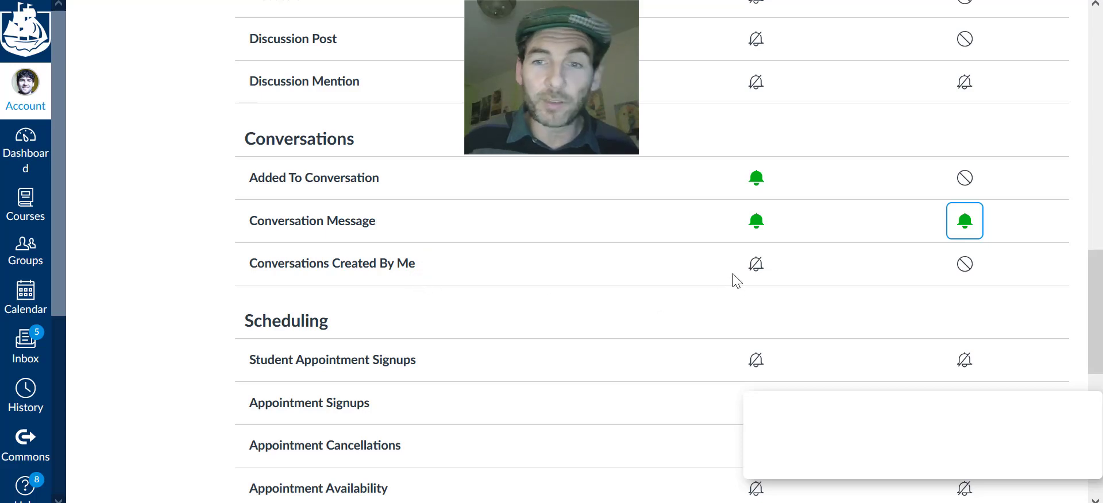
click(756, 264)
click(752, 293)
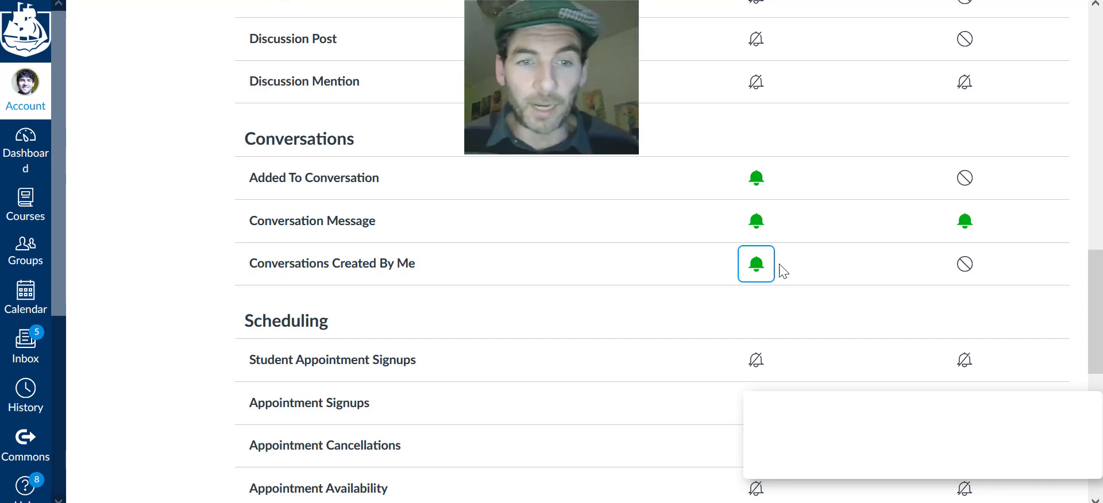
scroll(666, 283, up, 3)
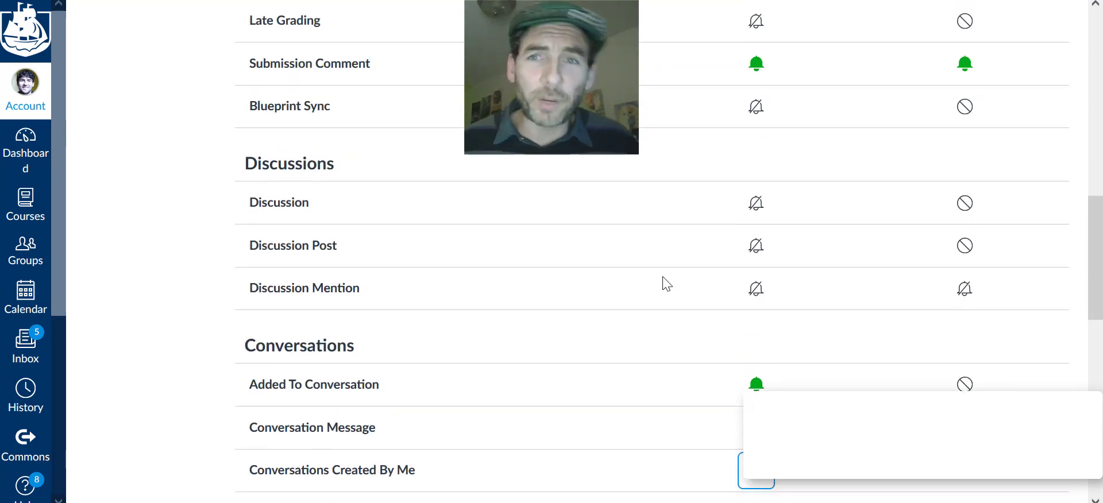
scroll(665, 283, up, 2)
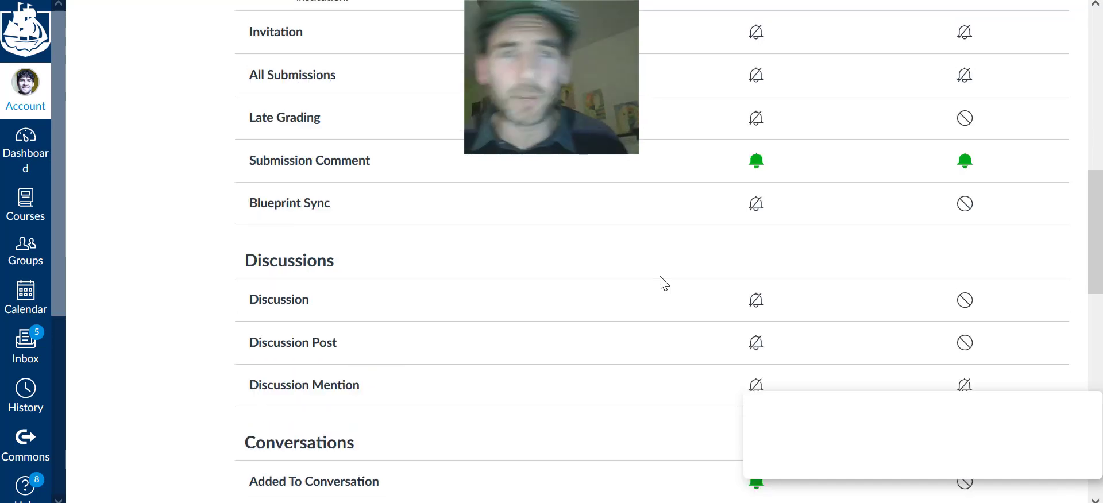
scroll(665, 284, up, 5)
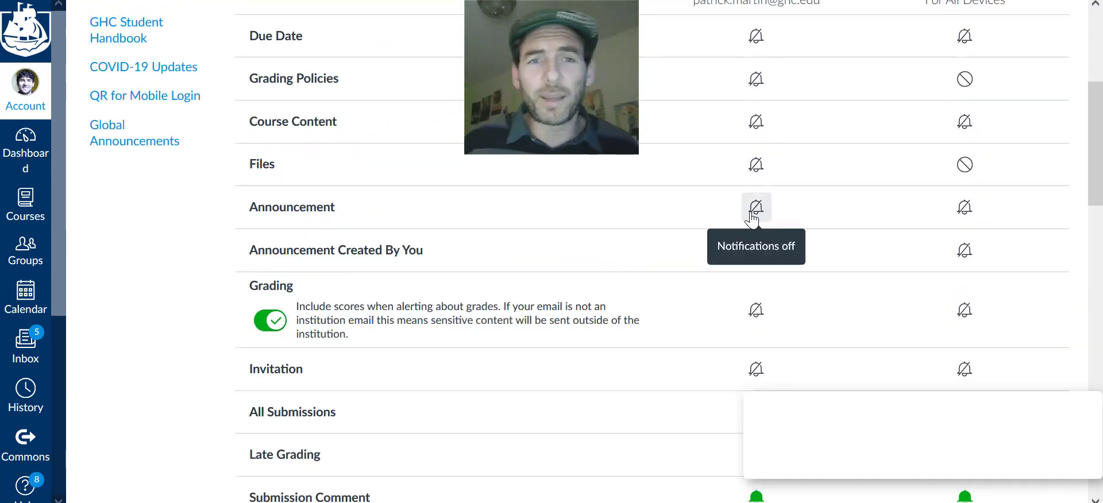
Set the Announcement row's Email and Push Notification bells to Notify immediately
scroll(752, 218, up, 1)
mouse_move(252, 230)
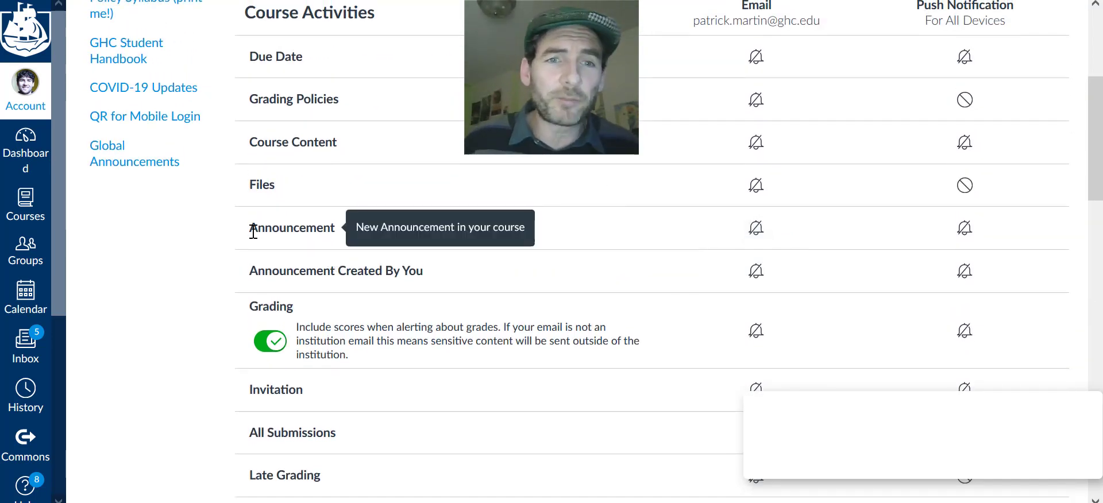
drag(253, 229, 336, 229)
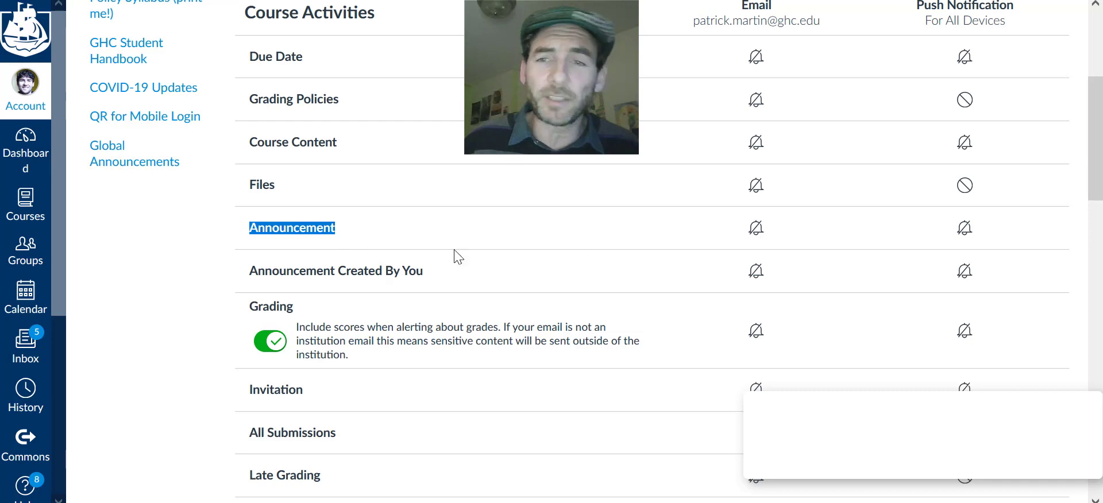
click(755, 231)
click(769, 254)
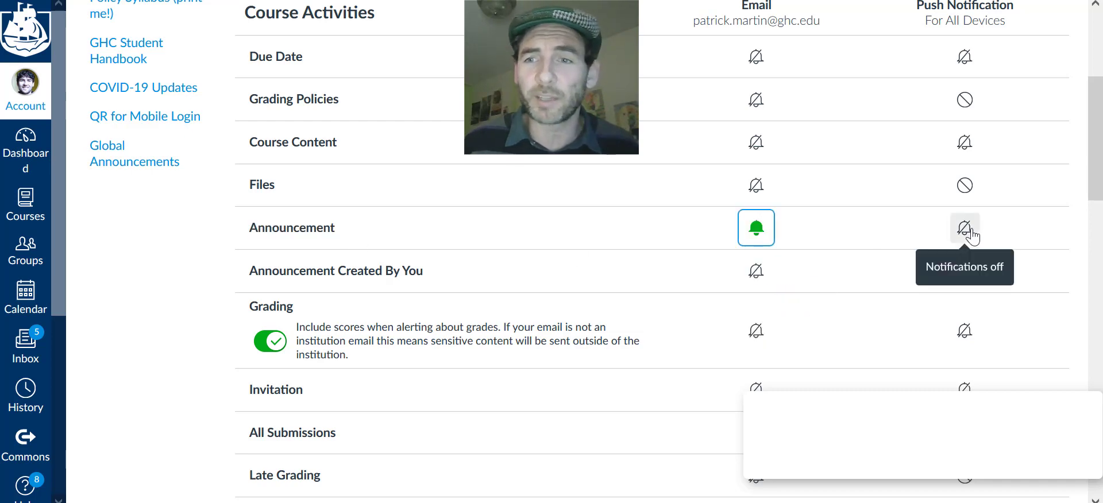
click(972, 235)
click(902, 255)
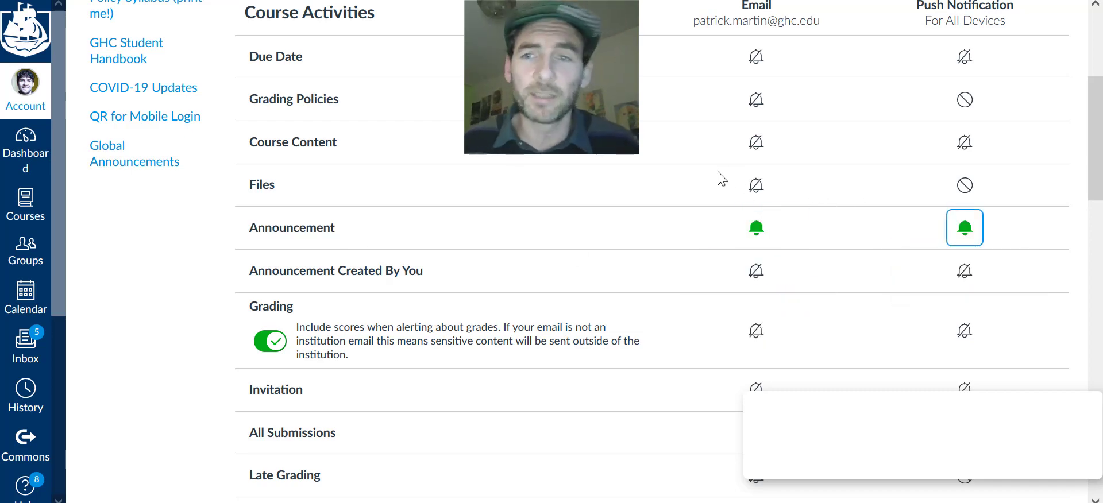
scroll(687, 184, down, 5)
scroll(687, 184, down, 5)
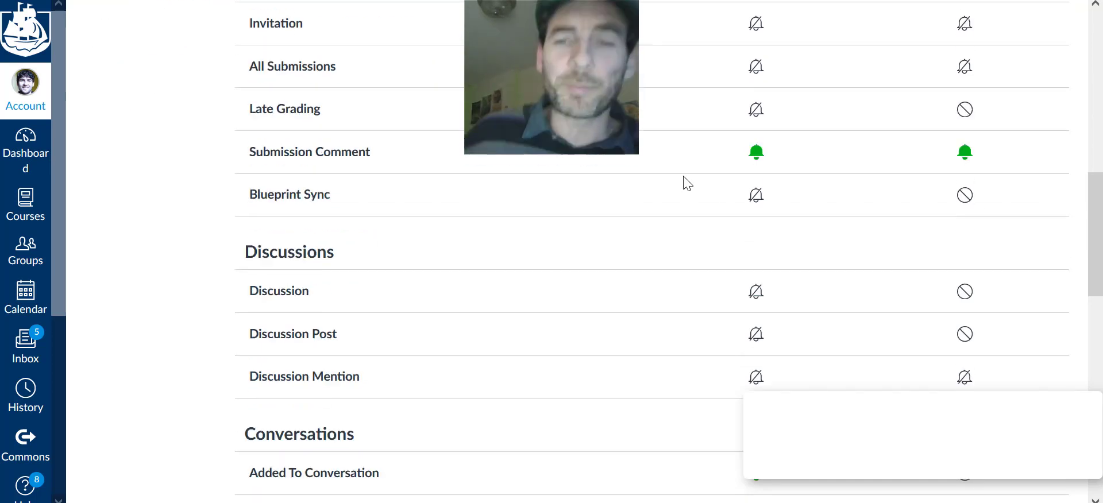
scroll(687, 184, down, 2)
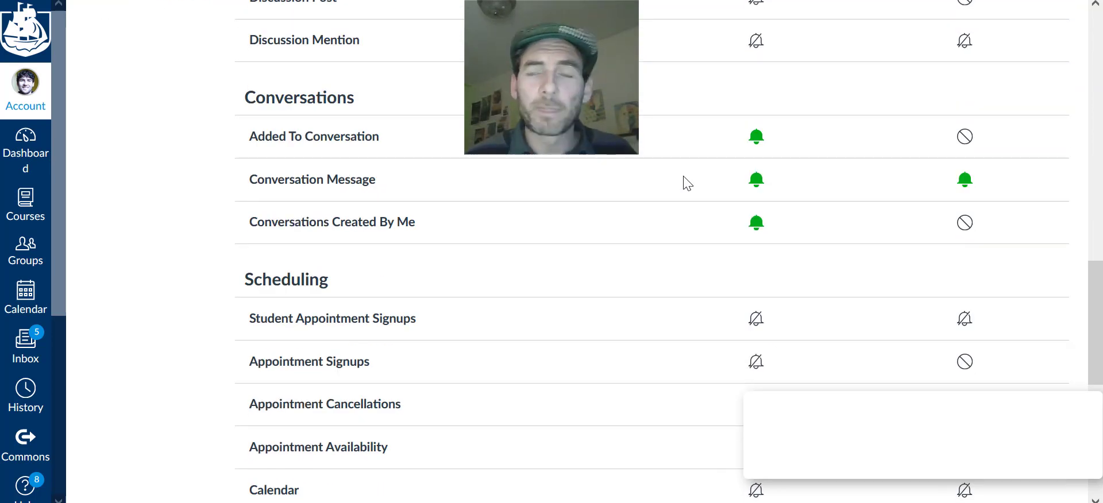
scroll(687, 184, down, 2)
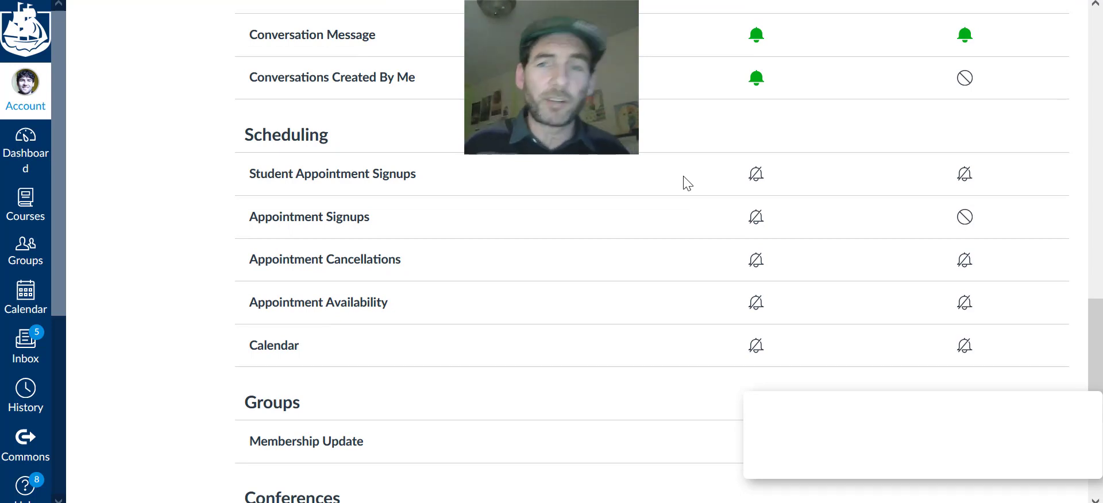
scroll(601, 176, up, 4)
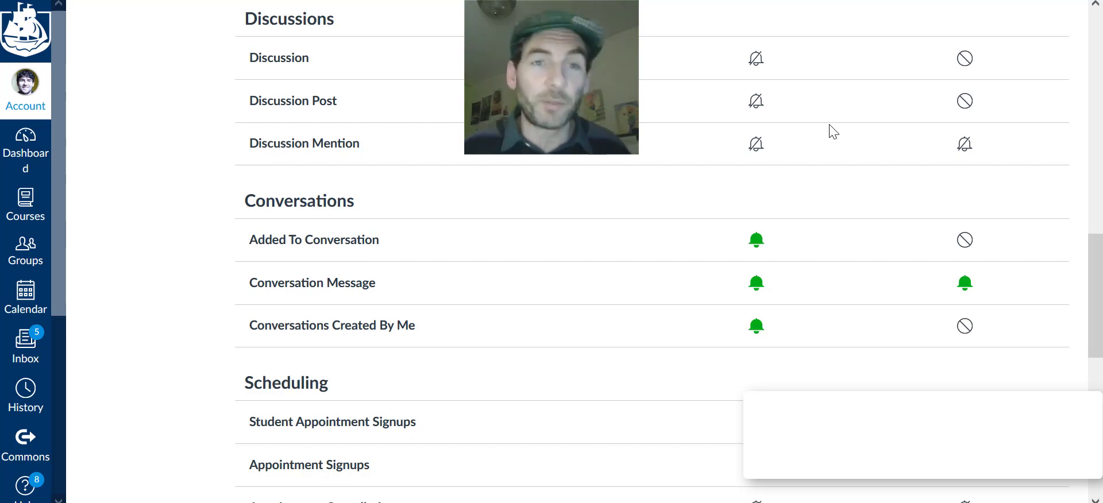
scroll(577, 300, up, 2)
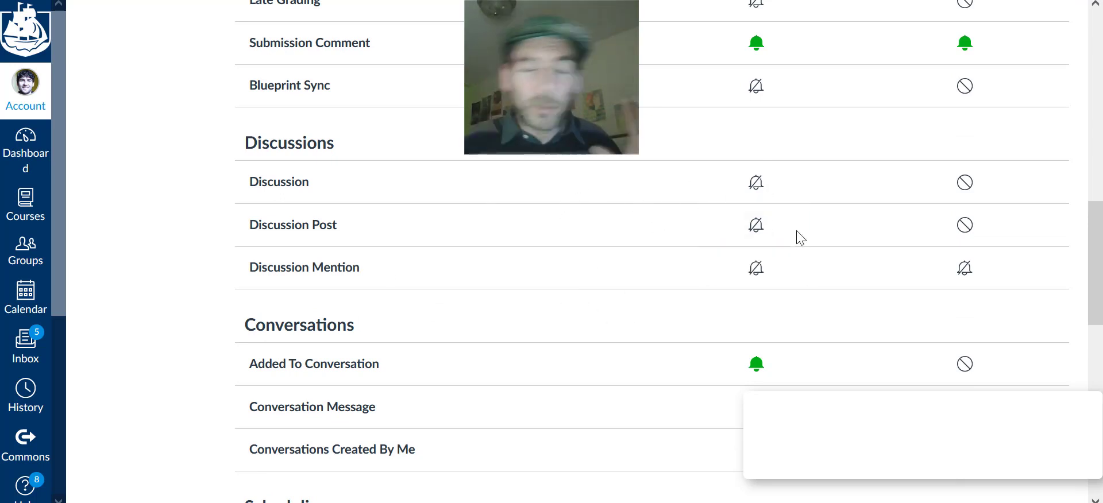
scroll(801, 237, up, 3)
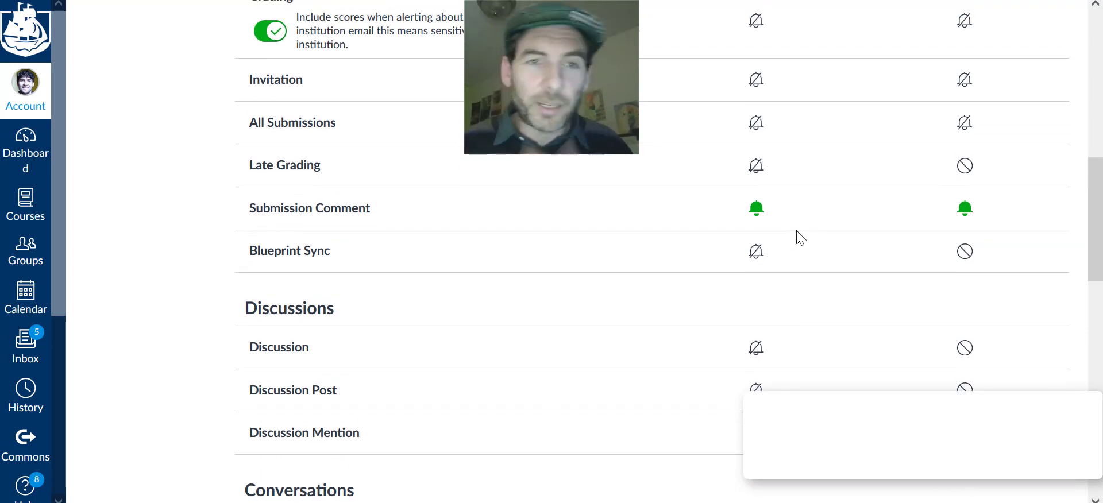
scroll(789, 278, up, 3)
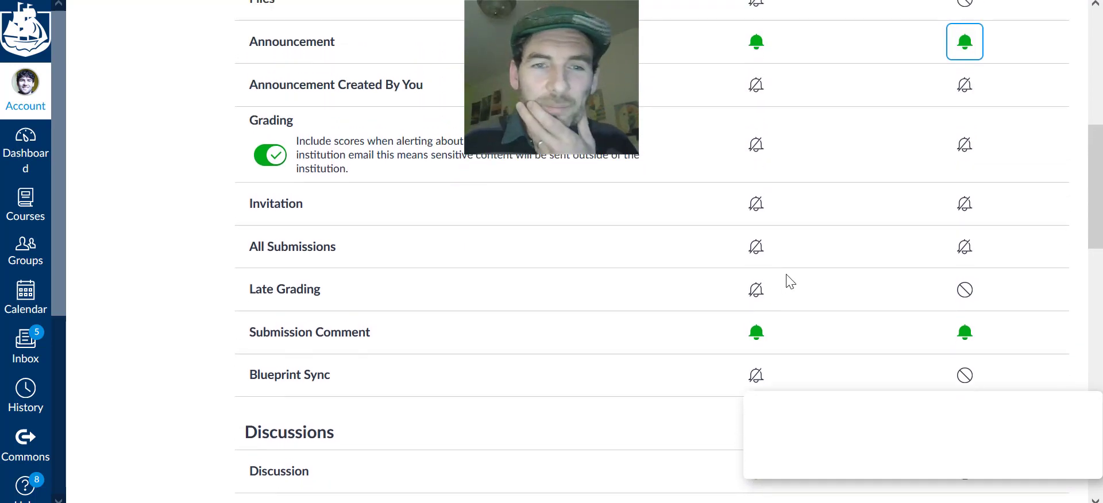
Set the Grading row's Email and Push Notification bells to Notify immediately
click(757, 145)
click(756, 174)
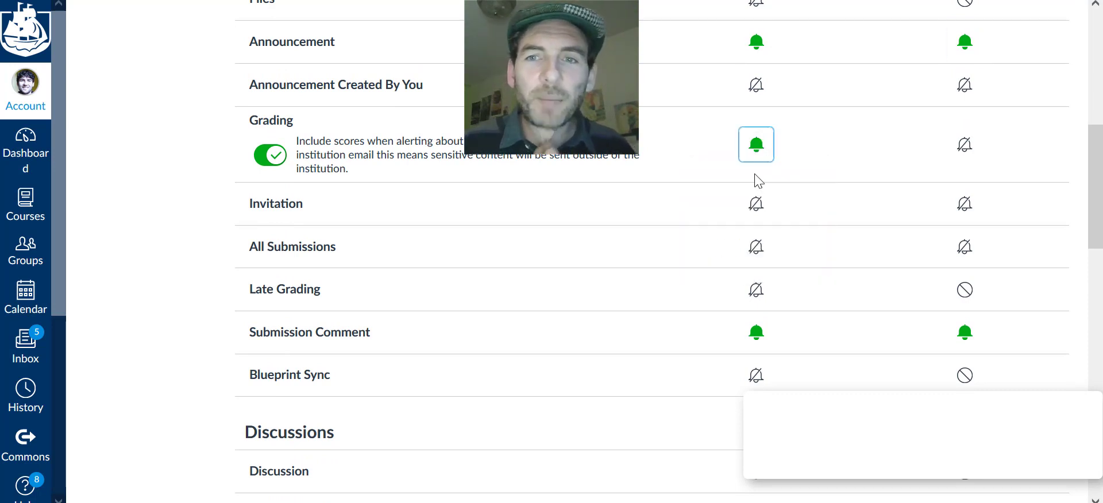
click(965, 146)
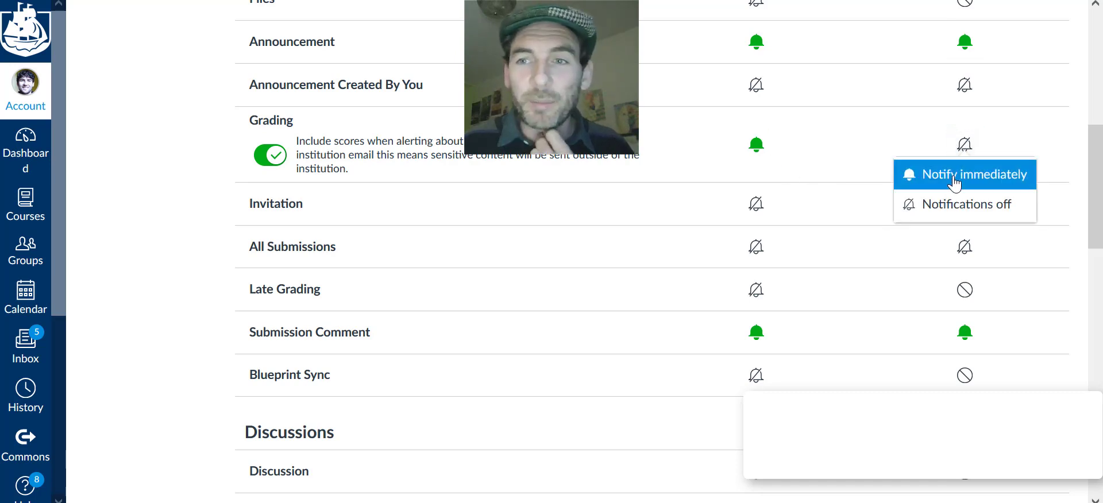
click(953, 178)
scroll(1021, 184, up, 1)
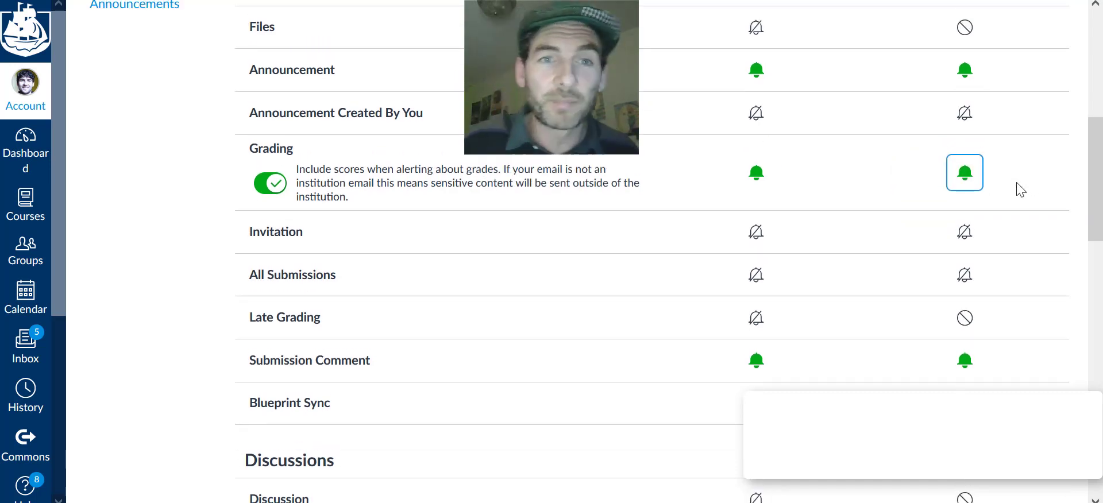
scroll(1020, 190, up, 5)
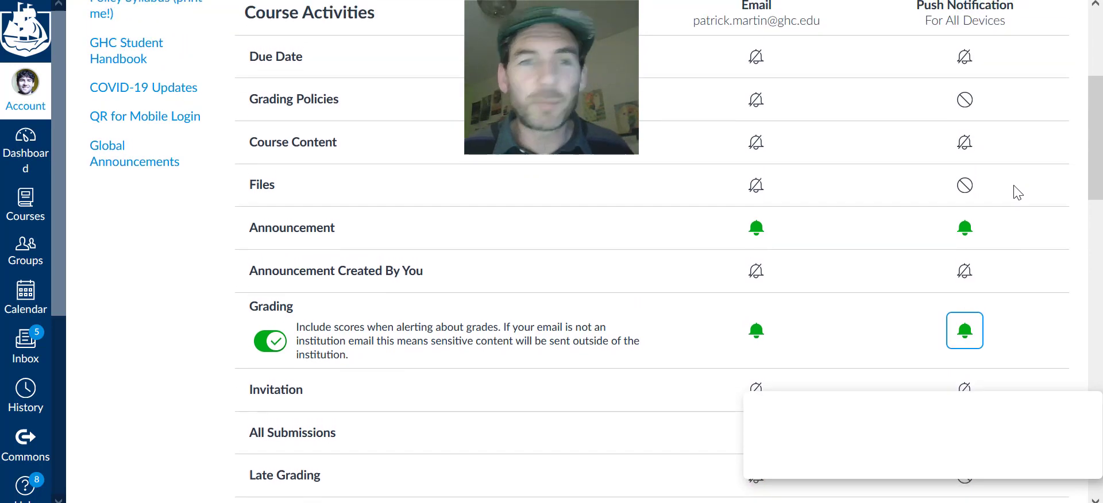
scroll(1018, 193, up, 1)
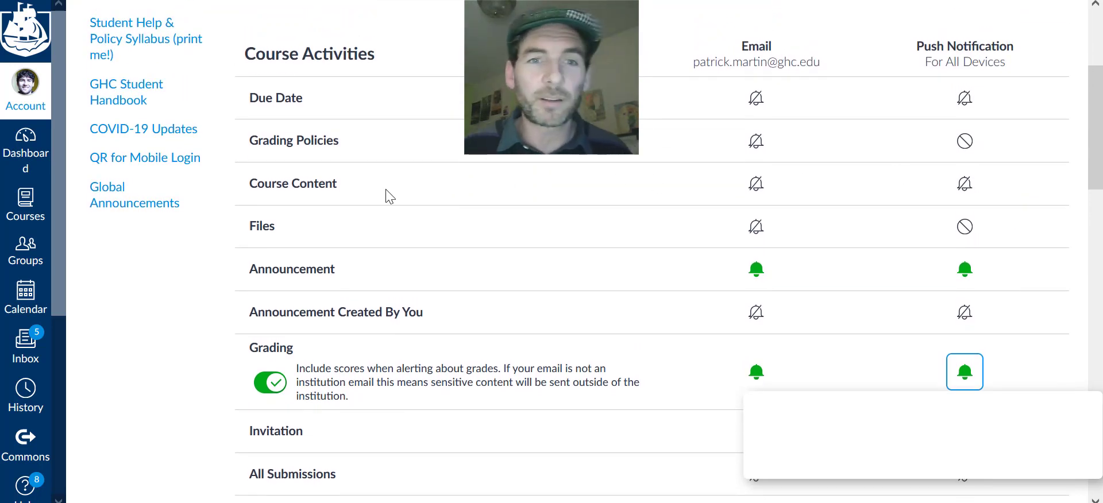
mouse_move(316, 189)
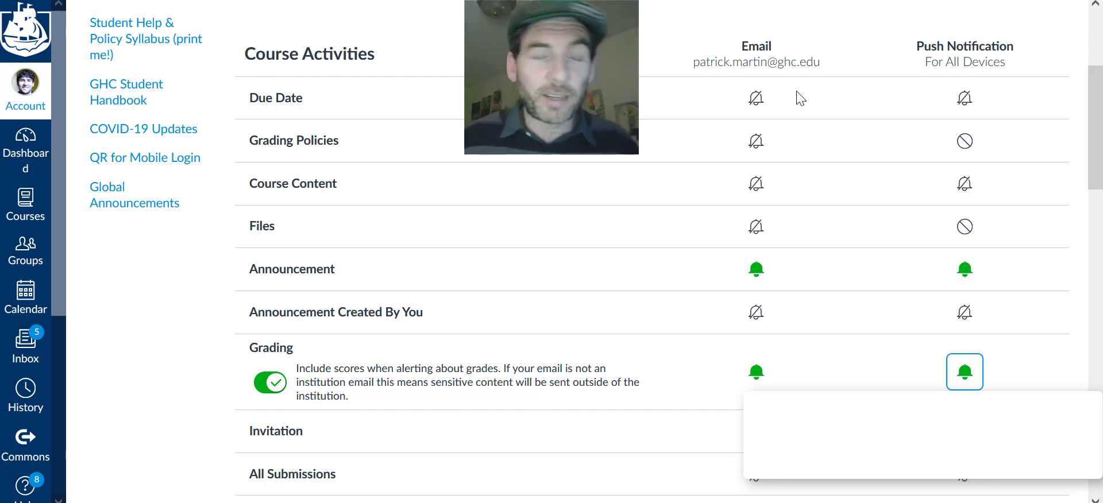
Switch Due Date emails to Daily summary, leaving Due Date push notifications unchanged
click(756, 97)
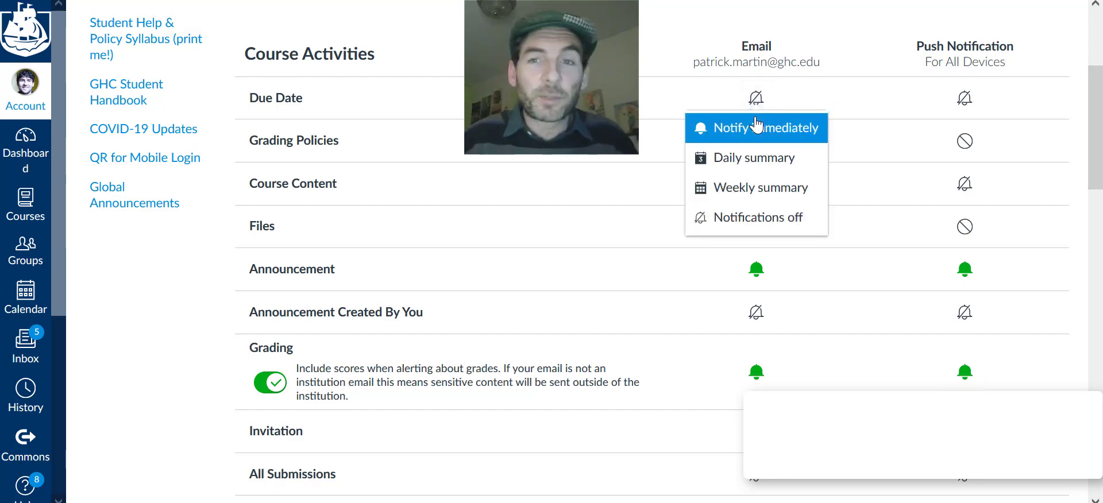
click(756, 125)
click(757, 98)
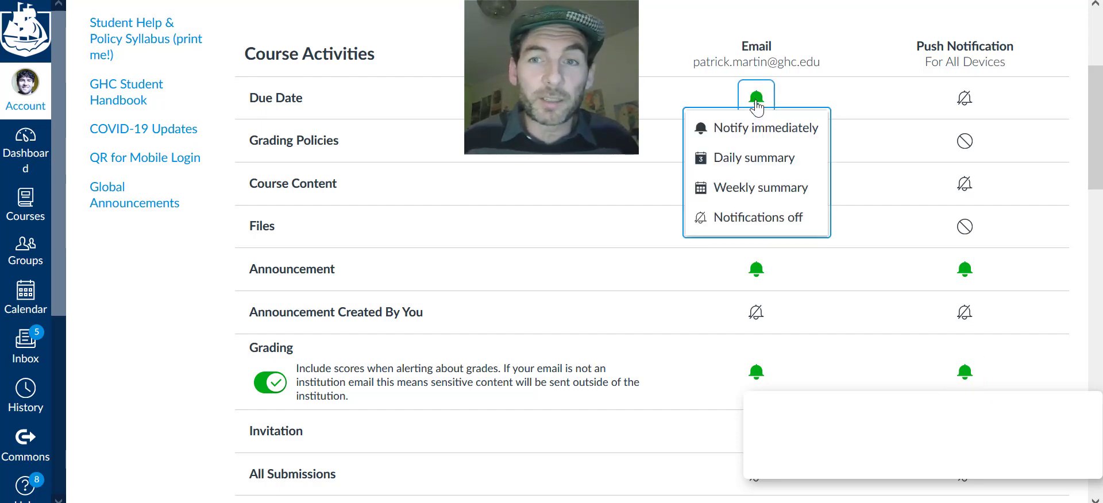
click(749, 165)
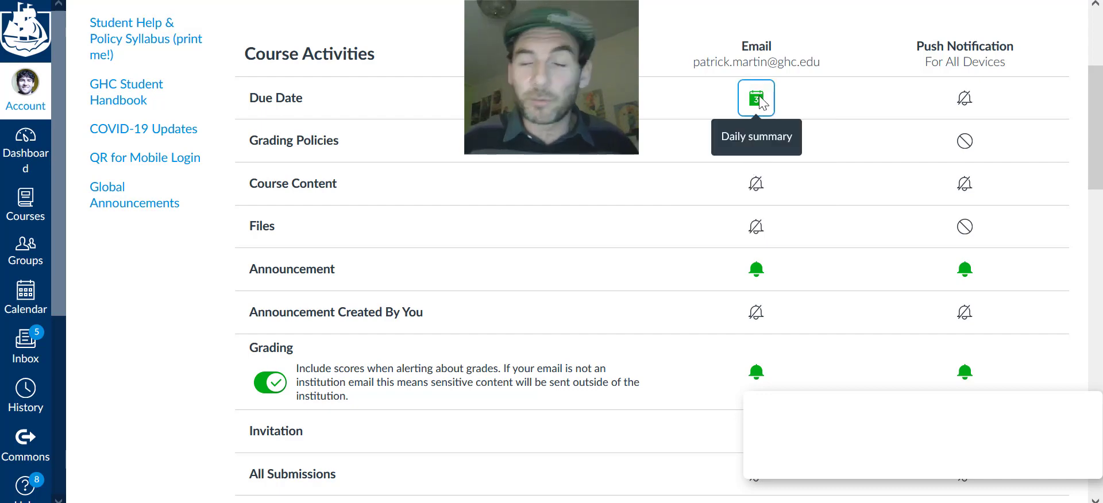
click(975, 105)
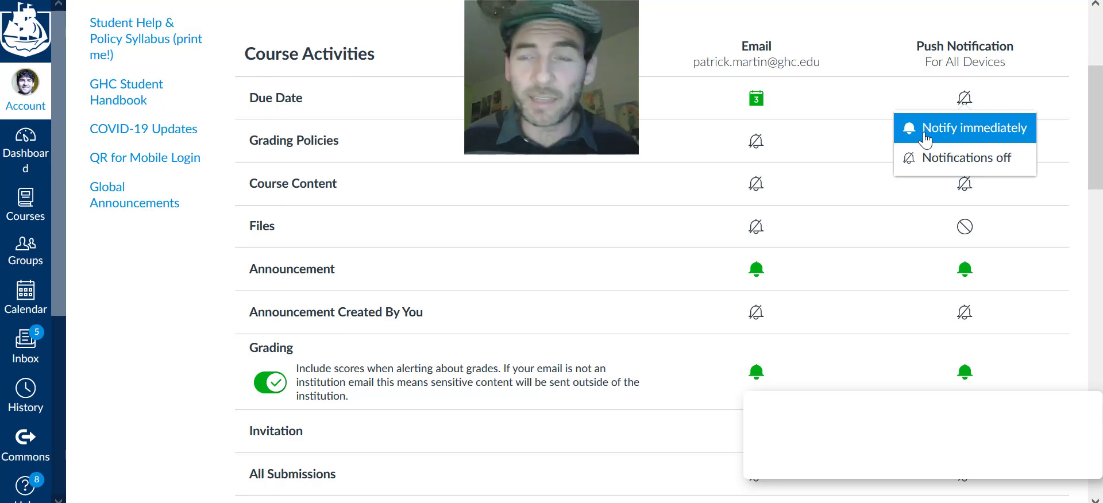
click(843, 138)
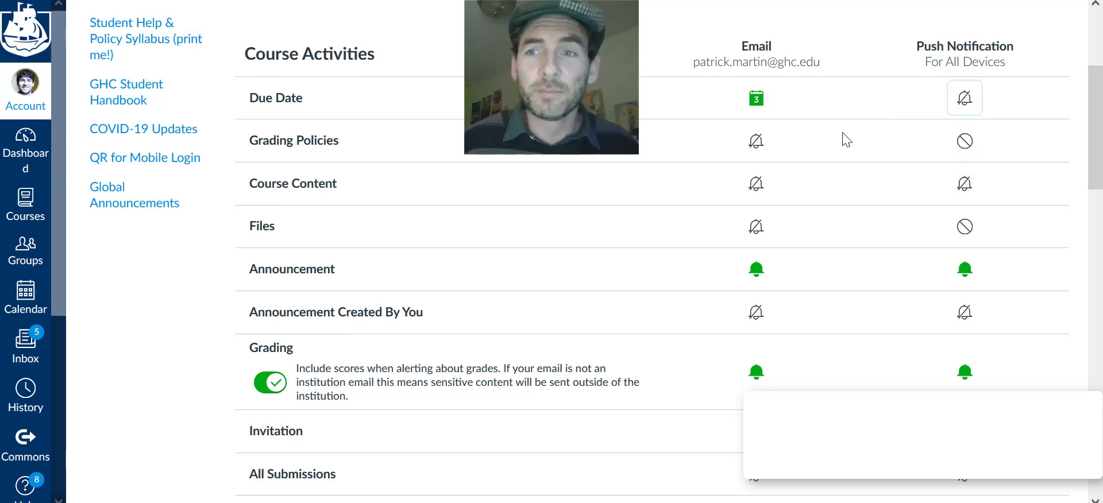
click(758, 99)
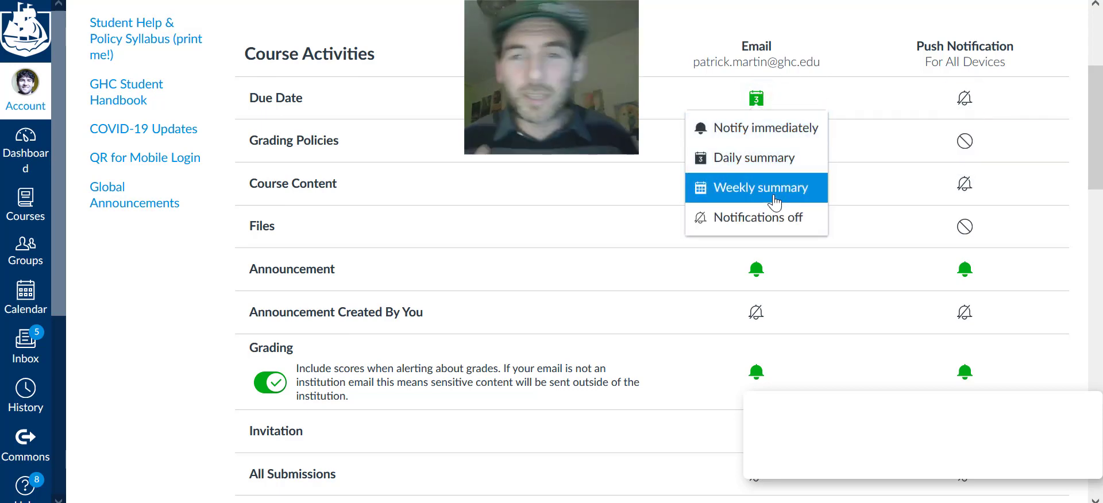
click(554, 185)
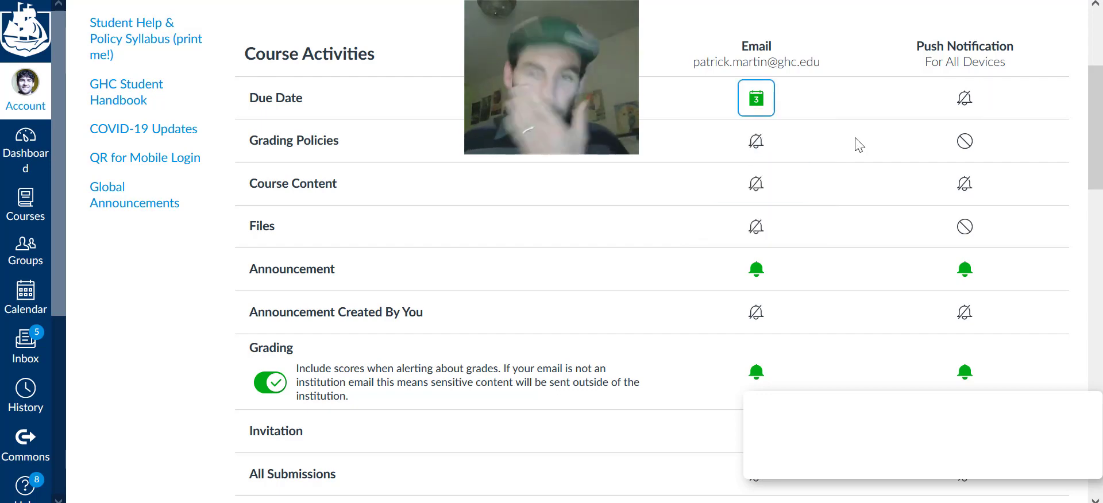
scroll(856, 150, down, 3)
scroll(859, 154, down, 7)
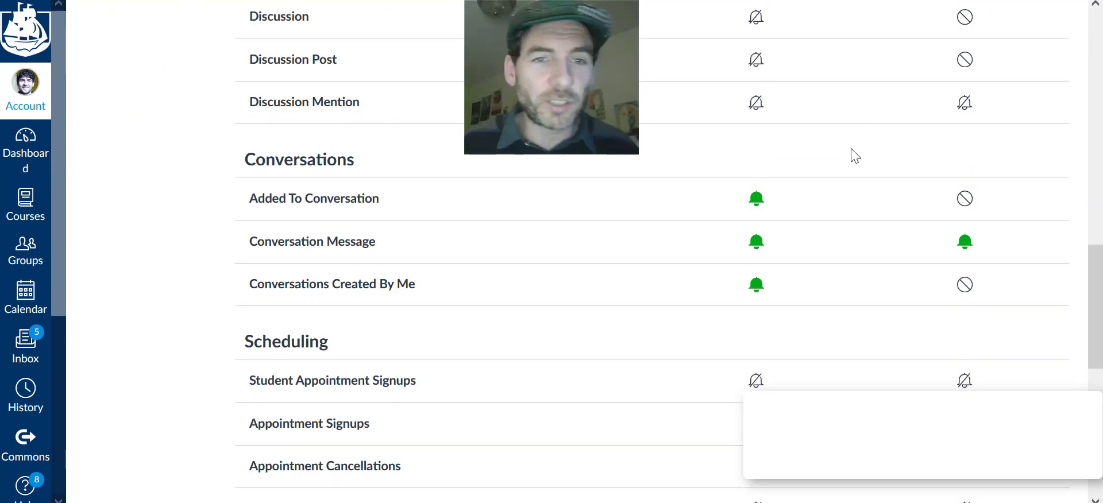
scroll(856, 156, up, 15)
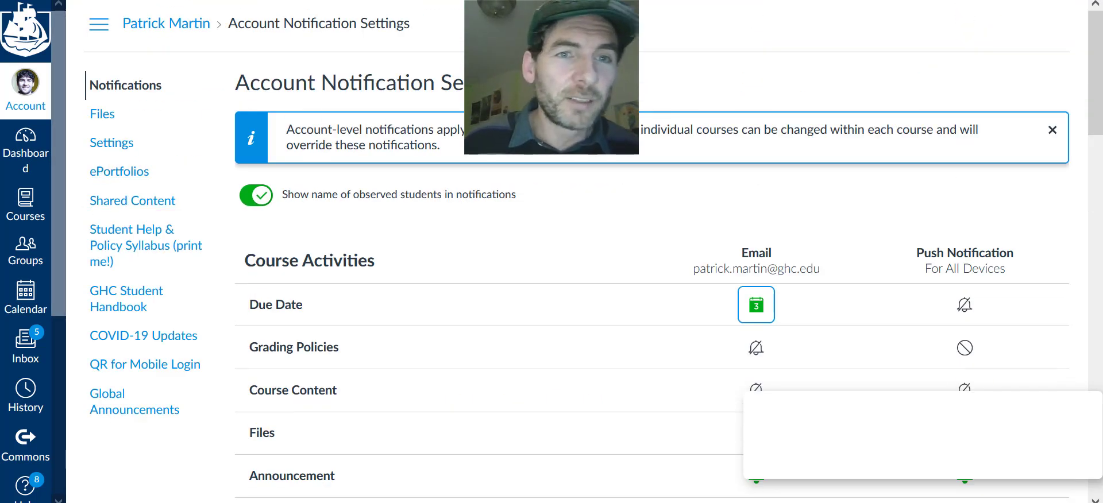
scroll(584, 291, down, 3)
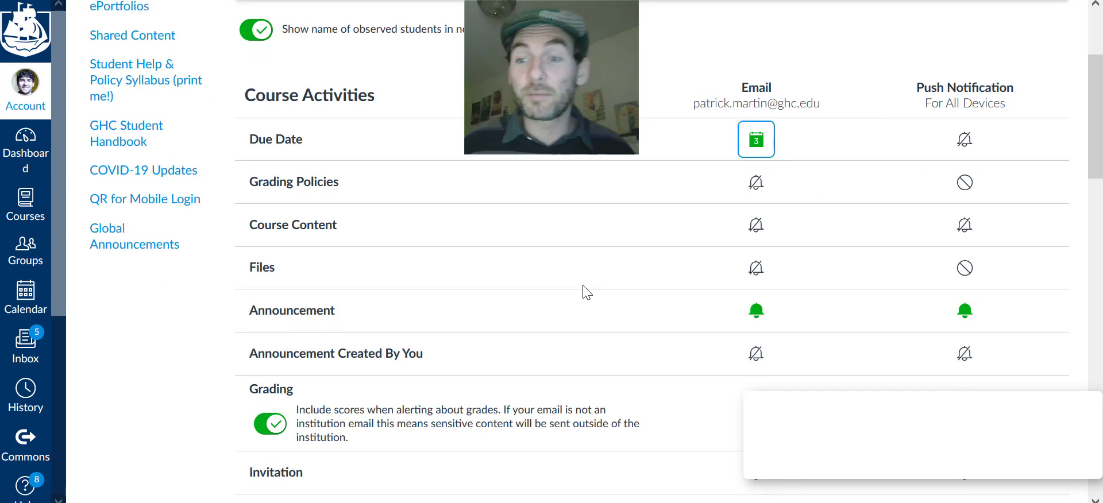